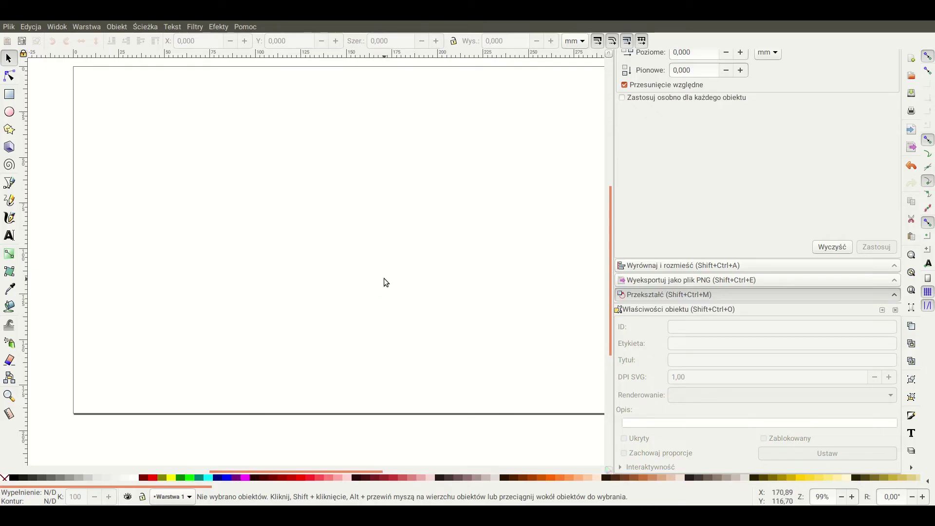
scroll(408, 248, down, 1)
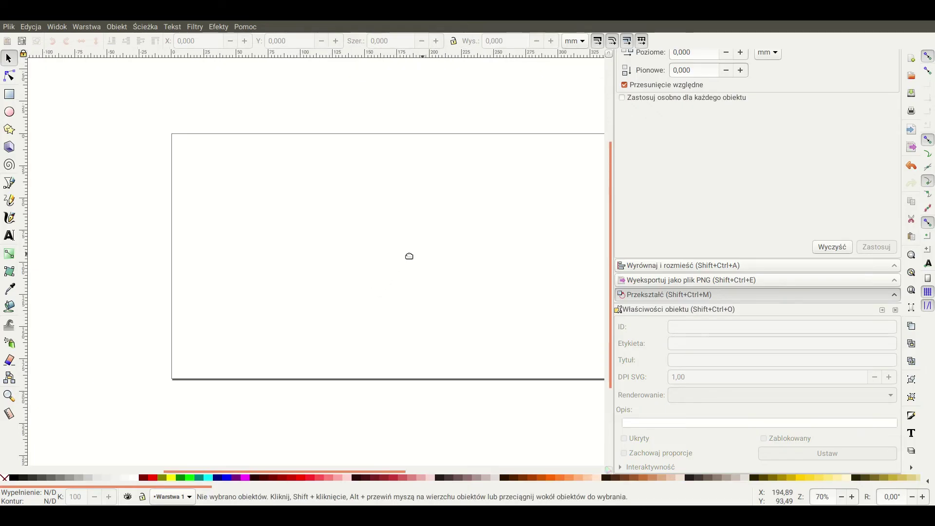
drag(407, 256, 365, 253)
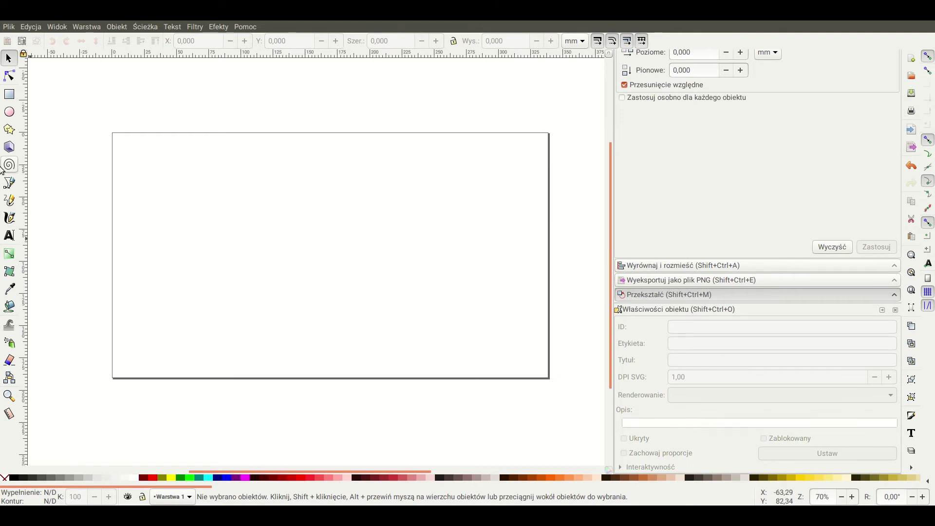
click(10, 115)
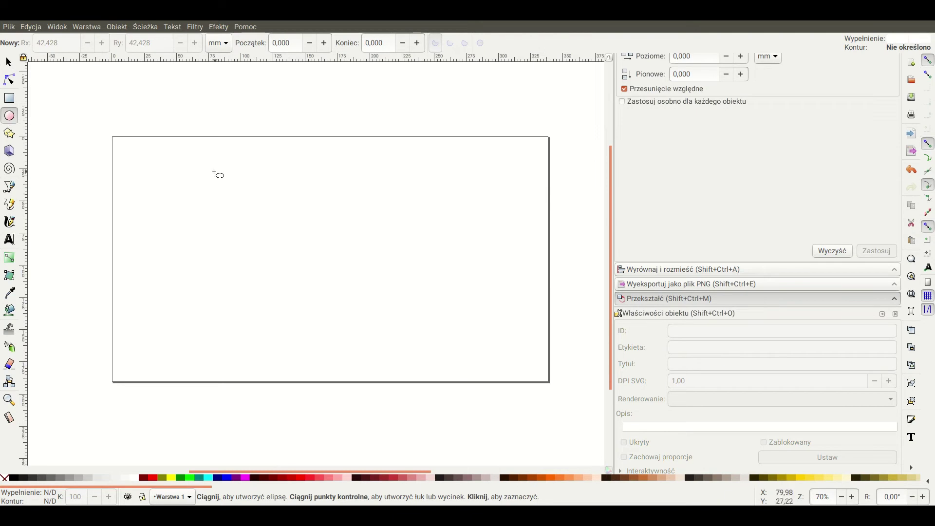
drag(179, 150, 218, 182)
key(ctrl+z)
Draw a tall rectangle about 62 by 138 mm in the page's left half and fill it with 40% grey.
click(9, 98)
mouse_move(168, 161)
mouse_down()
mouse_move(217, 238)
mouse_move(246, 339)
mouse_up()
click(91, 479)
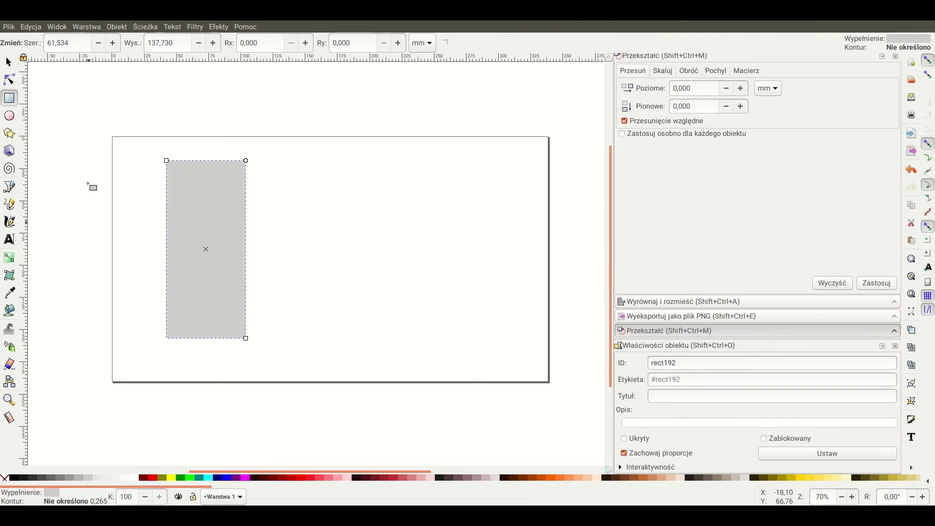
click(71, 479)
click(8, 62)
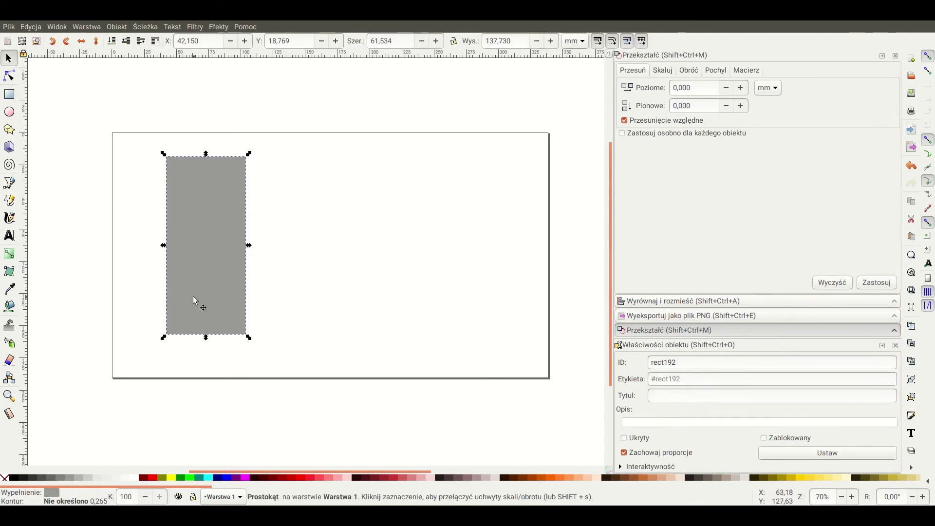
Widen the grey rectangle by extending its right edge and shift it slightly into place.
drag(256, 244, 278, 248)
drag(218, 308, 221, 316)
click(331, 302)
Draw a flat, lighter grey ellipse about 79 by 17 mm centred on one short edge of the grey rectangle.
click(9, 111)
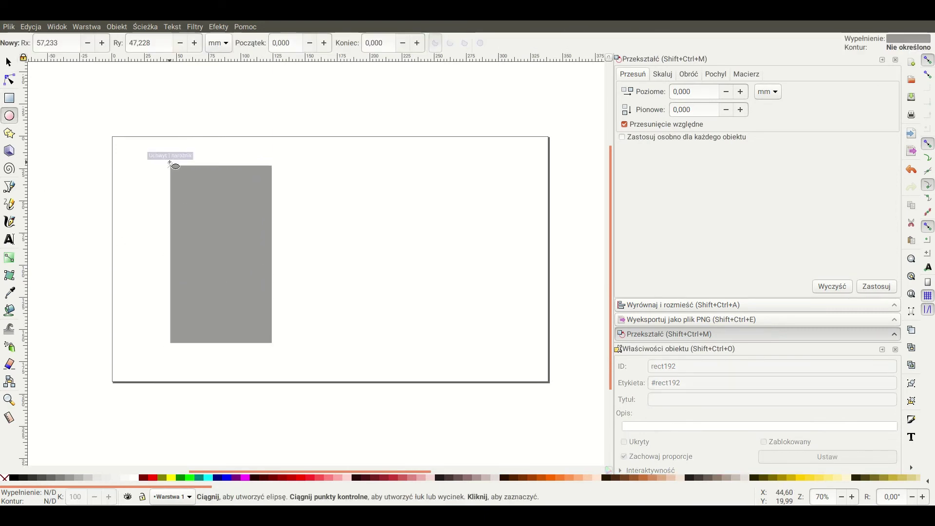
mouse_move(170, 162)
mouse_down()
mouse_move(272, 162)
mouse_move(273, 144)
mouse_move(239, 162)
mouse_move(217, 364)
mouse_up()
click(8, 61)
Duplicate the ellipse and place the copy over the rectangle's opposite end to complete the cylinder.
key(ctrl+d)
click(317, 320)
scroll(223, 363, up, 3)
drag(228, 294, 230, 294)
click(299, 336)
scroll(299, 325, down, 4)
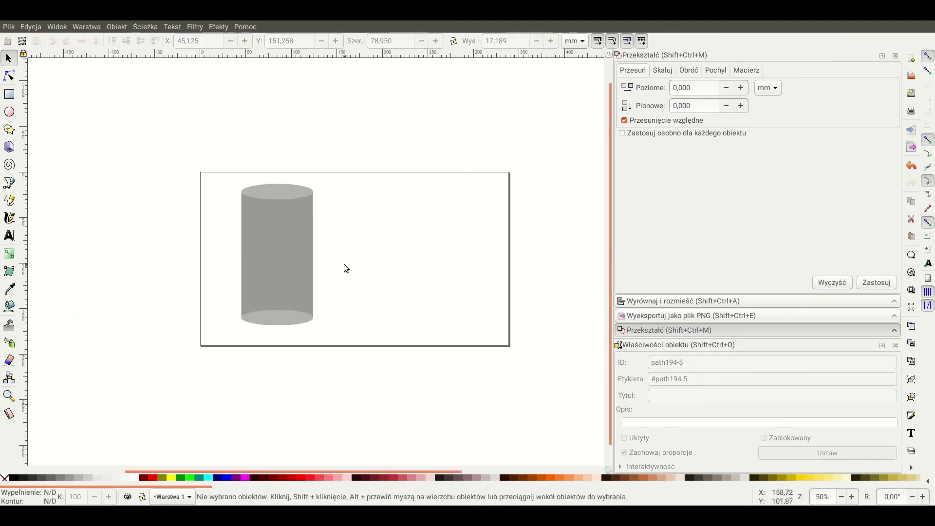
scroll(354, 259, up, 1)
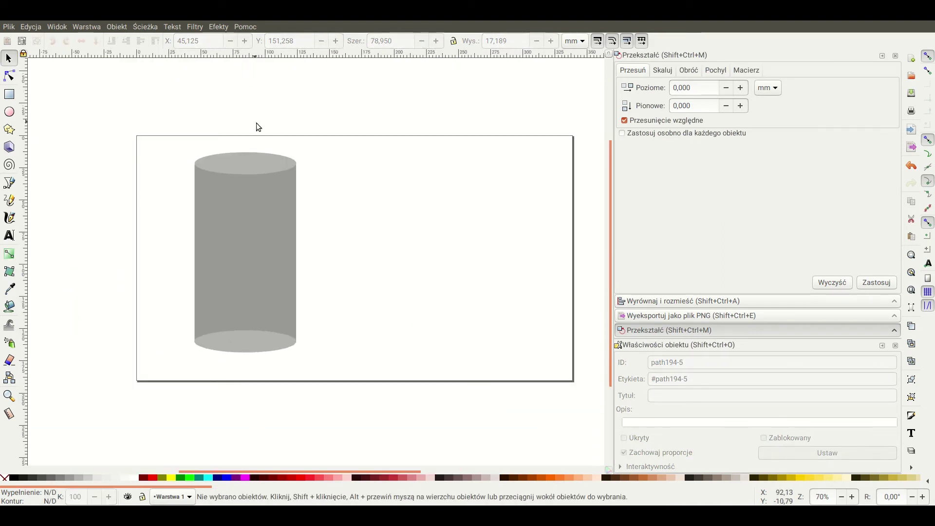
Draw a rectangle about 60 by 124 mm inside the cylinder body and fill it with white.
click(9, 94)
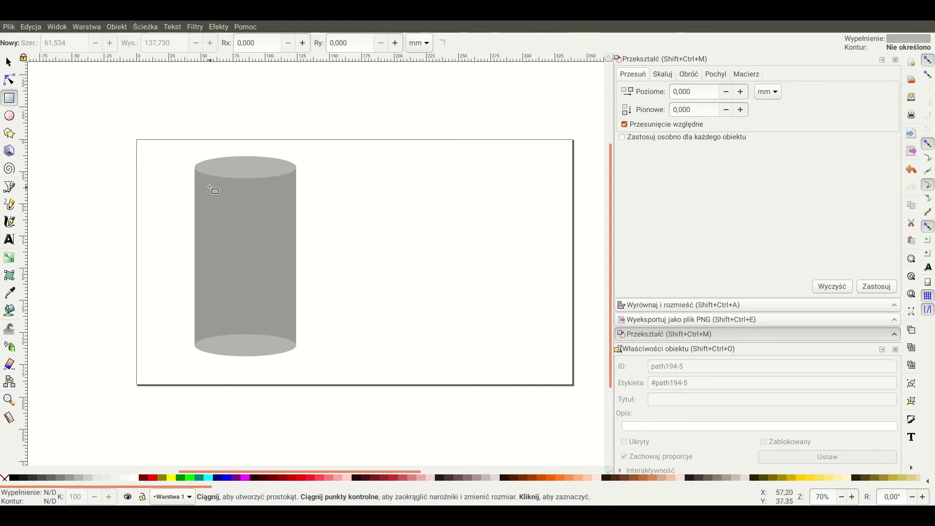
drag(206, 183, 284, 344)
click(129, 477)
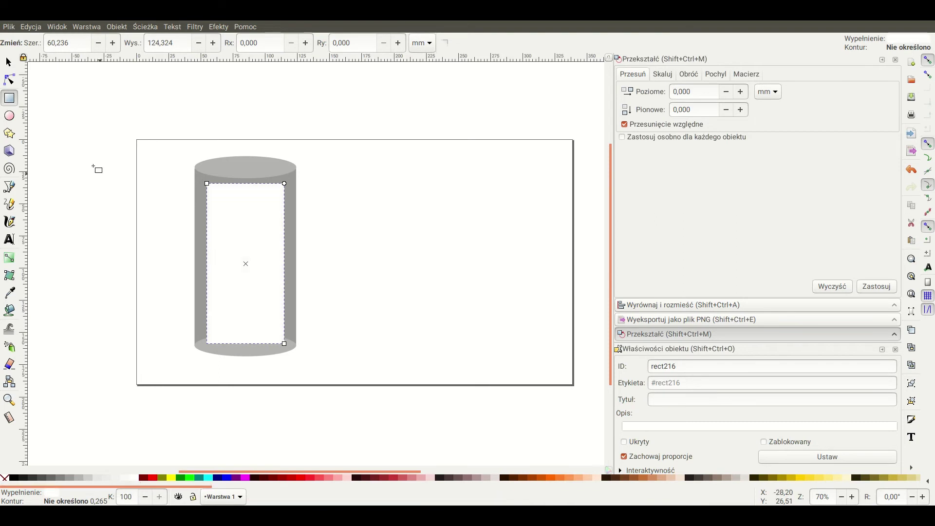
Centre the white rectangle in the cylinder and resize it to about 62.7 by 124.1 mm.
click(8, 61)
drag(259, 305, 254, 307)
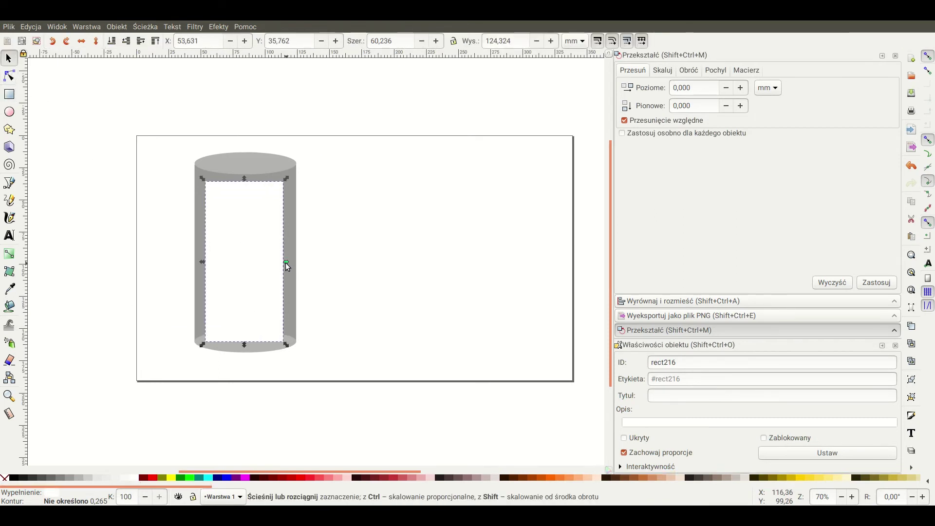
drag(288, 264, 290, 265)
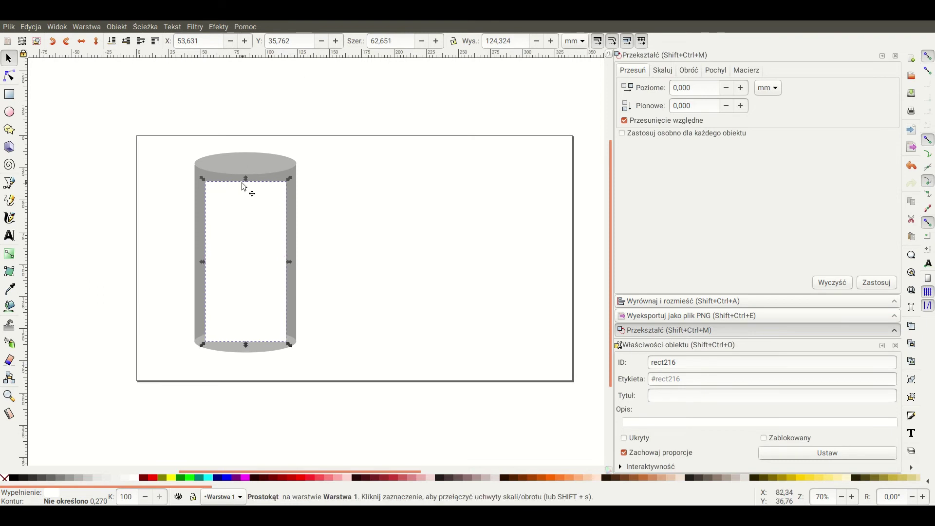
mouse_move(247, 180)
mouse_down()
mouse_move(247, 159)
mouse_move(248, 195)
mouse_move(247, 181)
mouse_up()
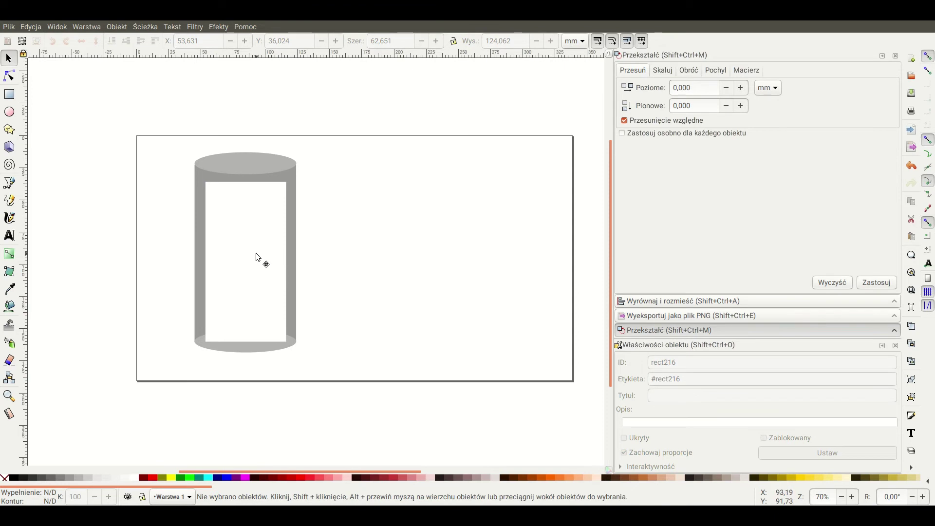
Set the white rectangle's object ID to SLTS_waterlevel_1.
double_click(657, 366)
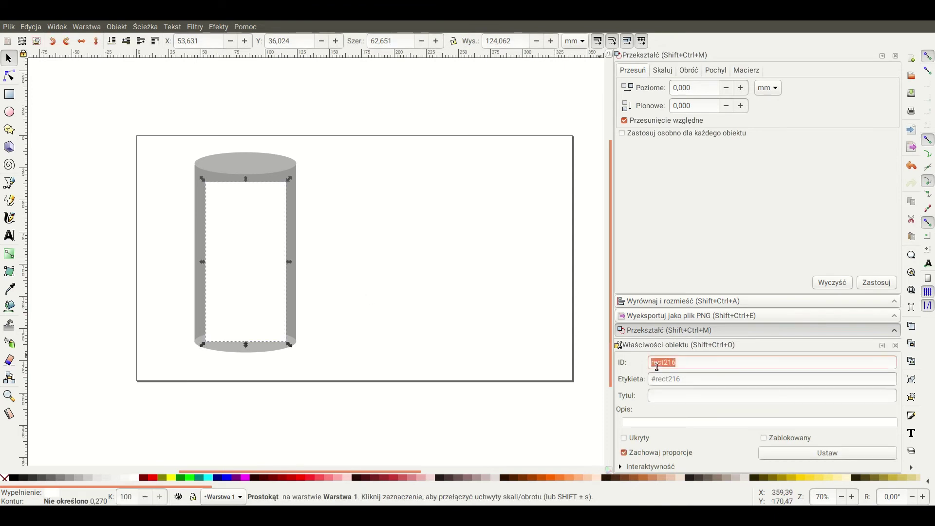
text(SLTS_waterlevel_1)
key(ctrl+a)
click(821, 454)
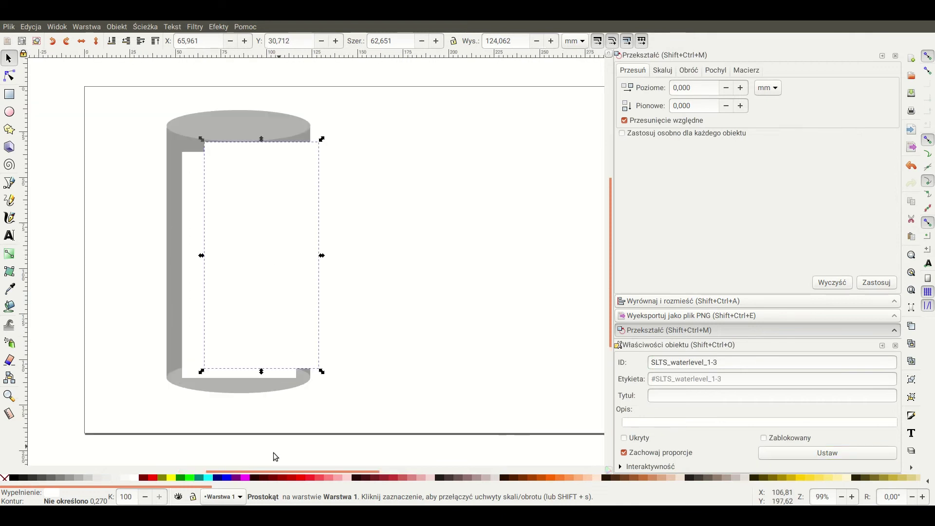
Fill the duplicated water level rectangle with 20% grey and snap it exactly over the white original.
click(64, 481)
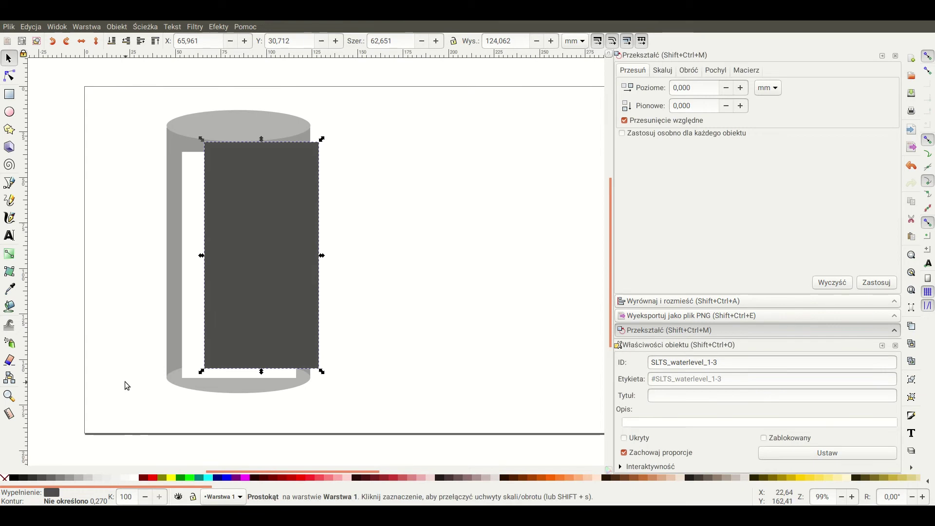
click(67, 482)
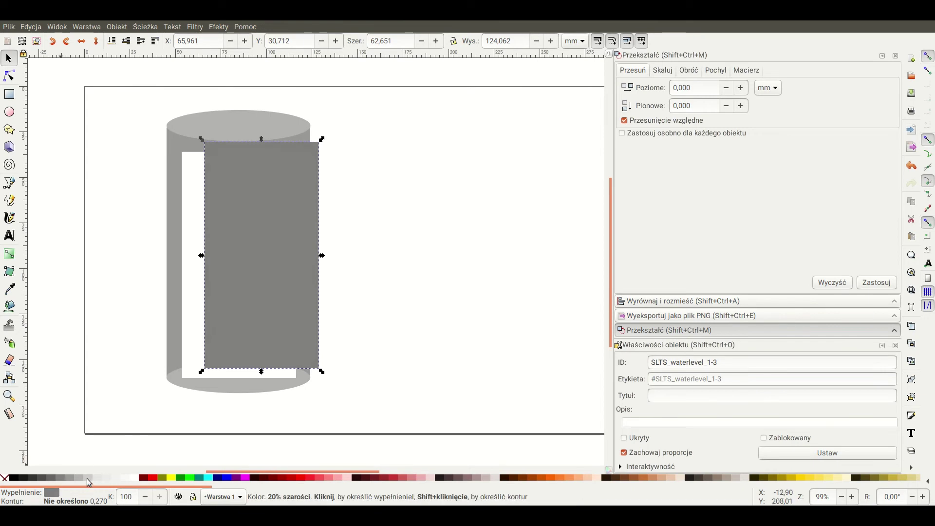
click(91, 482)
drag(279, 239, 265, 251)
mouse_move(240, 380)
mouse_down()
mouse_move(242, 185)
mouse_move(239, 376)
mouse_move(243, 188)
mouse_move(247, 382)
mouse_up()
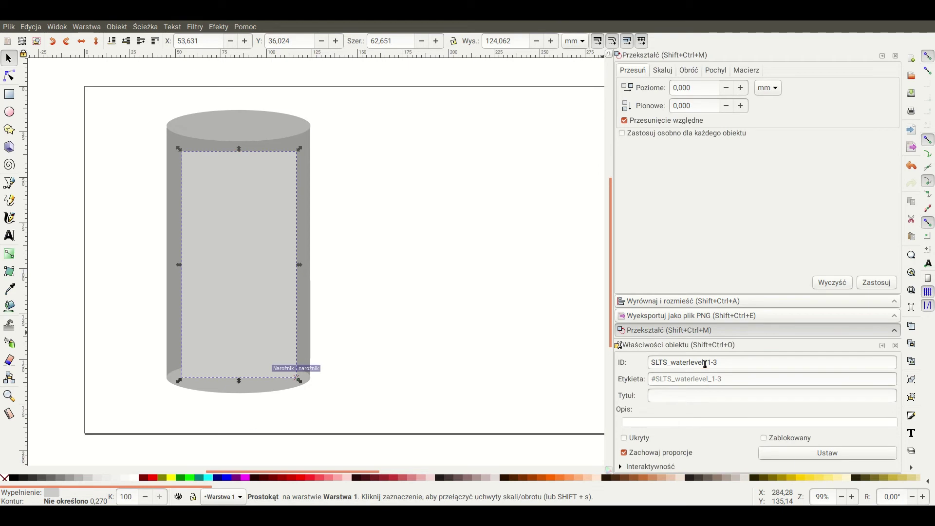
Change the light grey rectangle's object ID to SLTS_waterlevel_1_background.
triple_click(706, 363)
click(733, 363)
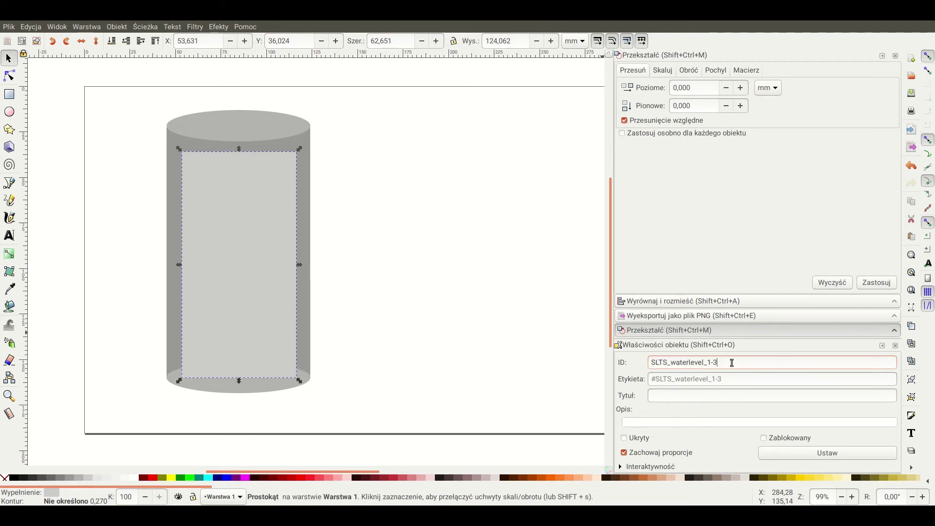
key(BackSpace)
key(BackSpace)
text(_background)
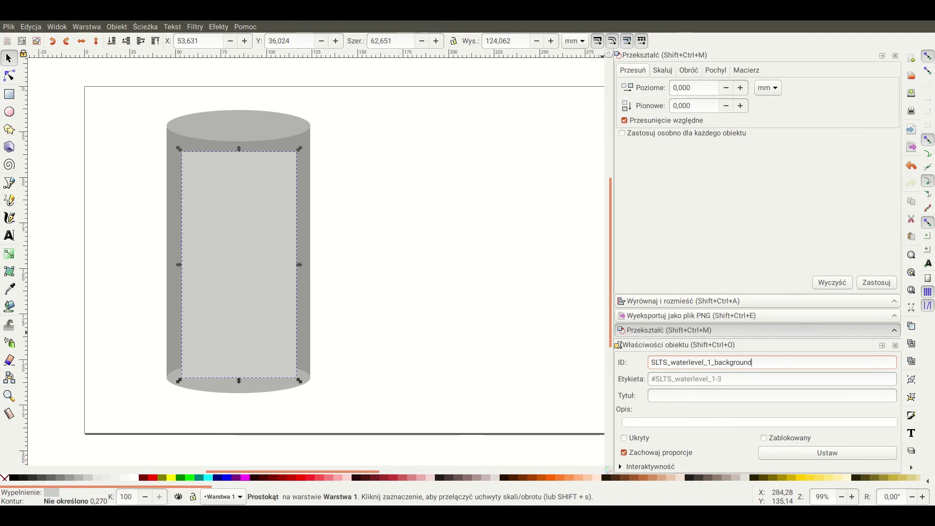
click(830, 452)
click(439, 253)
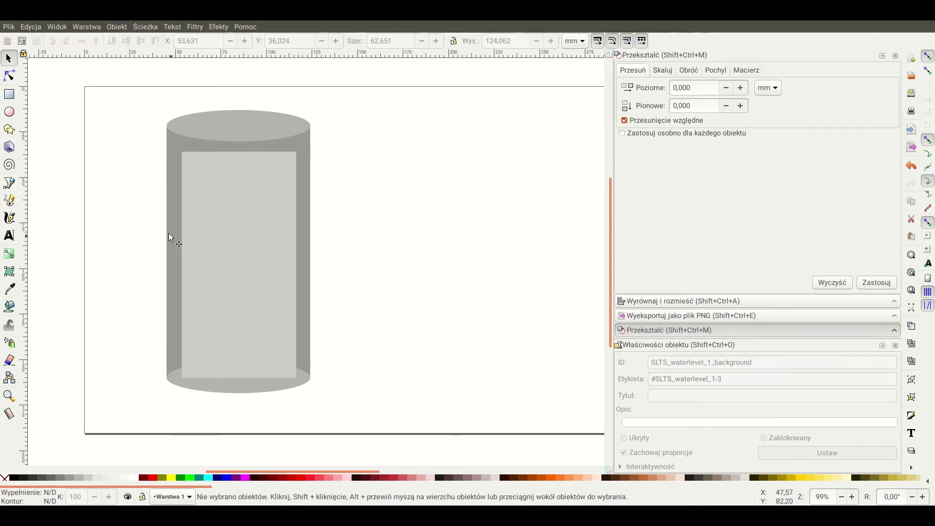
Draw a narrow horizontal pipe rectangle about 27 by 4 mm across the lower part of the cylinder's left wall.
drag(117, 345, 174, 323)
ctrl+scroll(209, 339, up, 1)
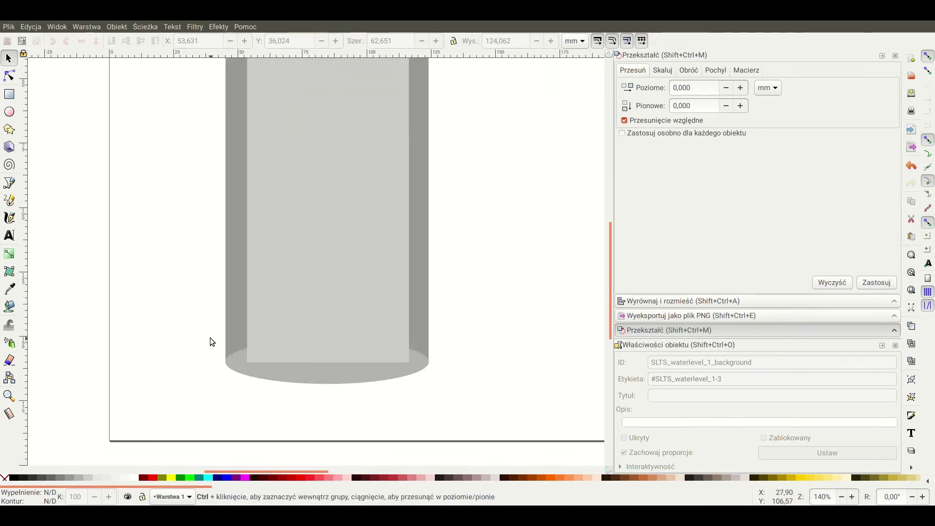
ctrl+scroll(211, 344, up, 1)
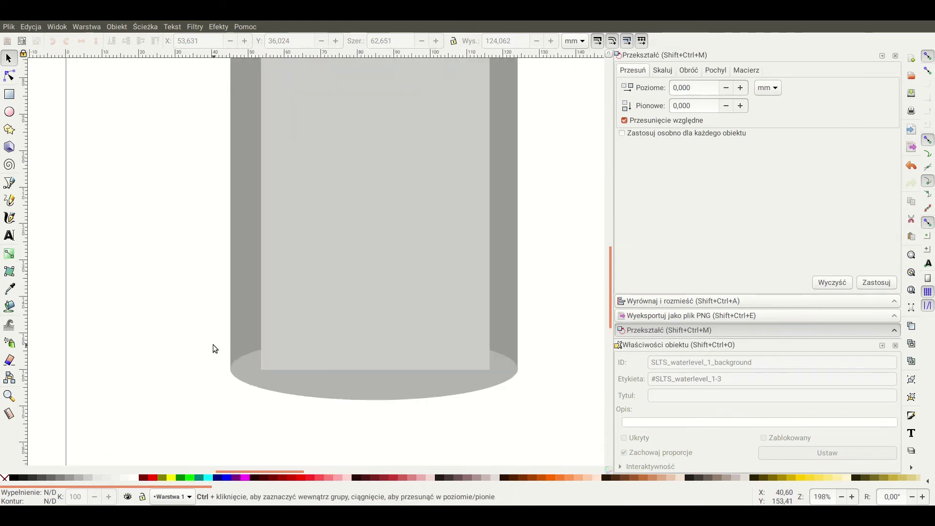
click(10, 97)
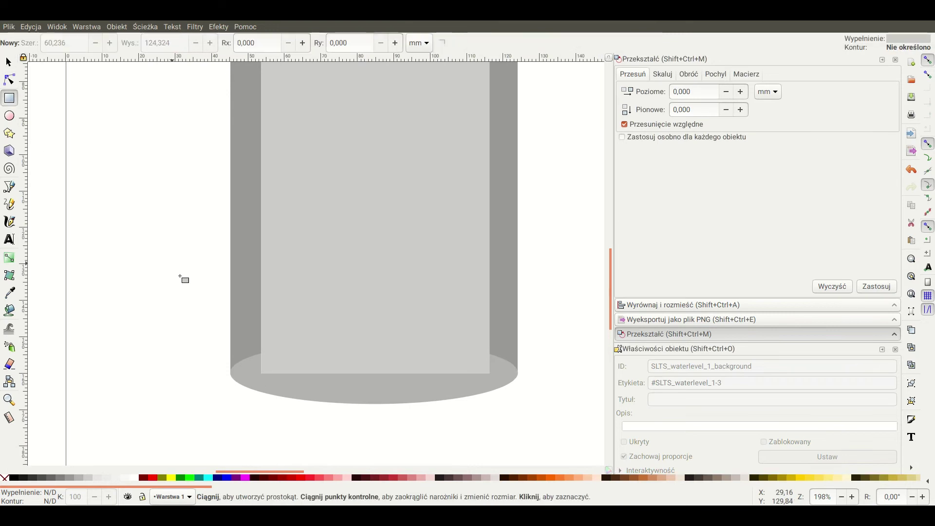
drag(184, 313, 252, 344)
click(10, 65)
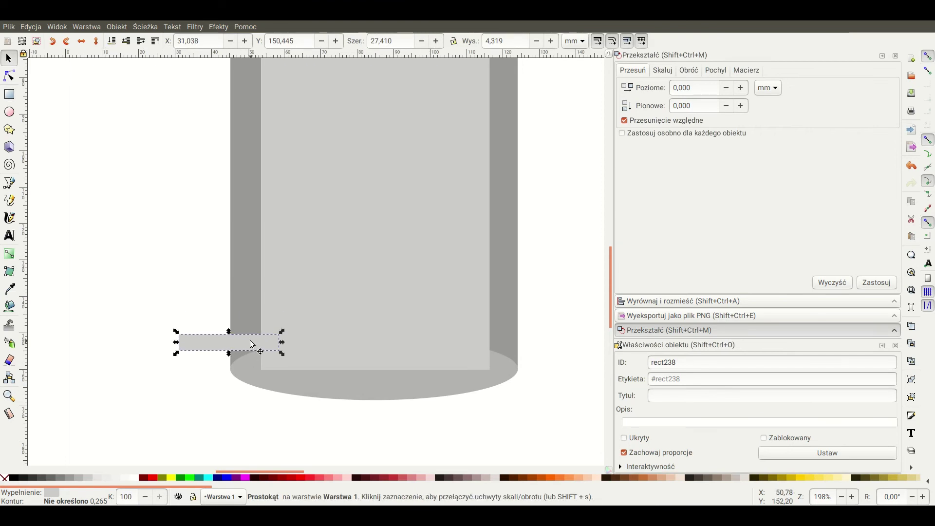
click(190, 285)
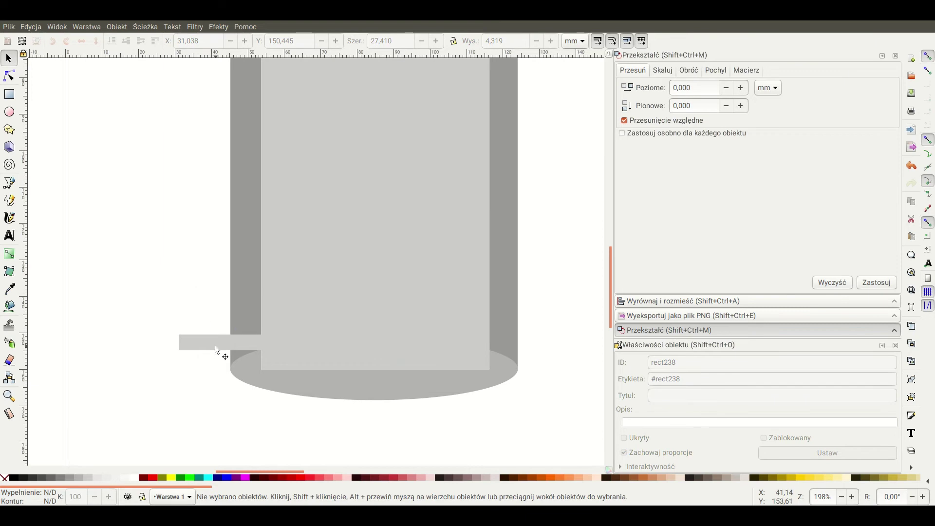
Draw a green three-cornered triangle with the star tool and fit it to the pipe's outer end, pointing inward.
click(9, 129)
click(116, 44)
mouse_move(188, 270)
mouse_down()
mouse_move(217, 270)
mouse_move(194, 266)
mouse_up()
key(s)
drag(196, 254, 206, 345)
scroll(204, 363, up, 3)
drag(194, 263, 192, 282)
Duplicate and mirror the green triangle, placing the copy tip to tip with the original to form a valve symbol.
key(ctrl+d)
drag(178, 315, 288, 322)
double_click(288, 322)
click(9, 58)
click(293, 314)
drag(370, 288, 198, 336)
drag(316, 314, 356, 307)
key(Escape)
click(11, 60)
click(392, 322)
drag(250, 305, 263, 305)
key(Escape)
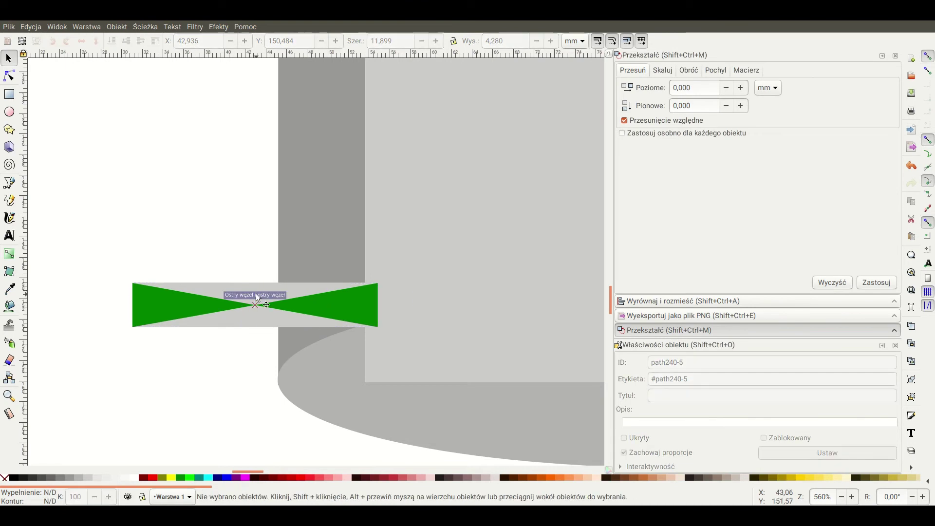
Set the object ID of the grey pipe rectangle behind the triangles to SLTS_valve_1.
click(251, 288)
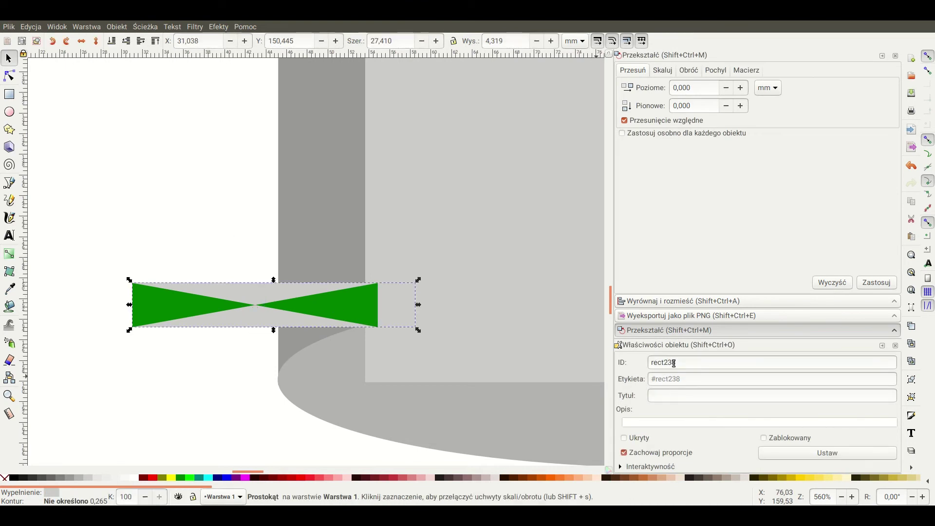
double_click(675, 362)
text(SLTS_)
click(828, 453)
Set the left green triangle's object ID to SLTS_valve_1_background_left.
click(207, 315)
double_click(672, 363)
text(SLTS_valve_1)
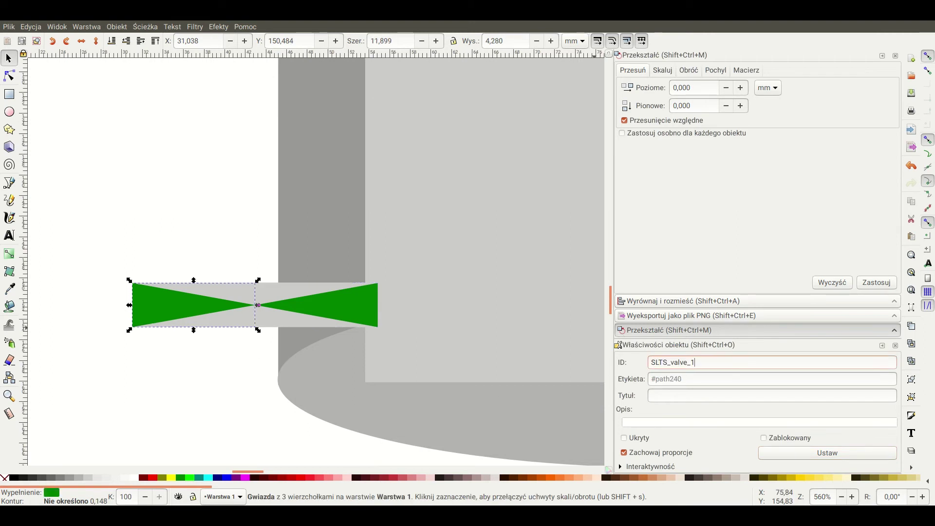
text(_background_left)
key(Return)
key(ctrl+c)
Set the right green triangle's object ID to SLTS_valve_1_background_right.
click(363, 313)
triple_click(696, 364)
key(ctrl+v)
click(776, 453)
click(194, 237)
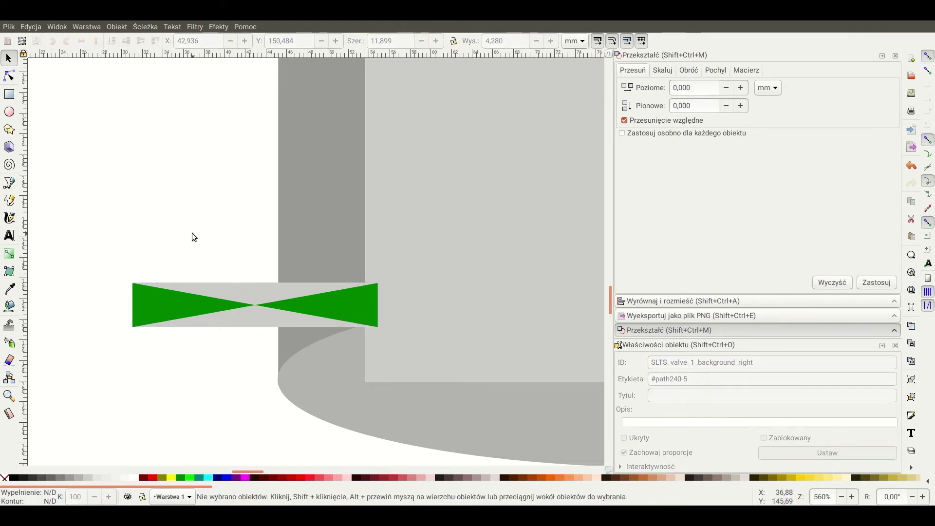
Add the text "status" just below the valve symbol and set its font size to 10 pt.
click(9, 236)
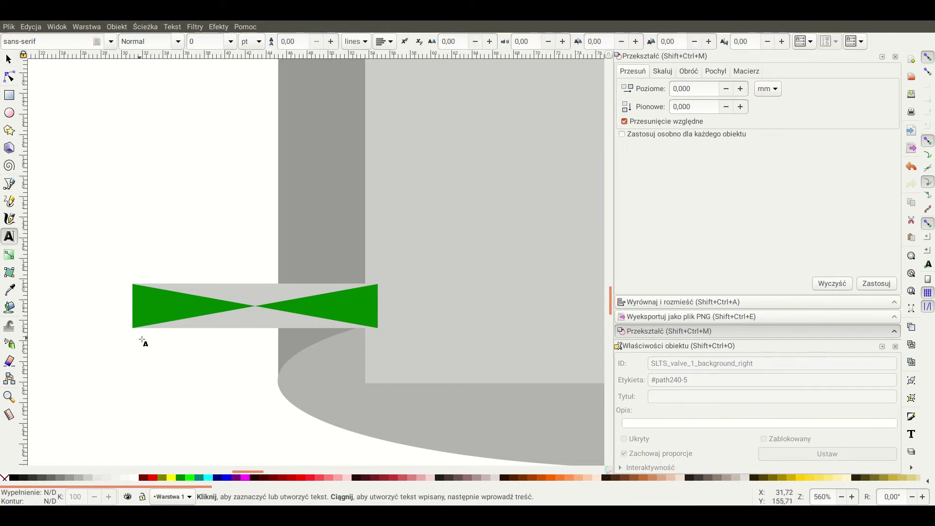
click(133, 349)
text(status)
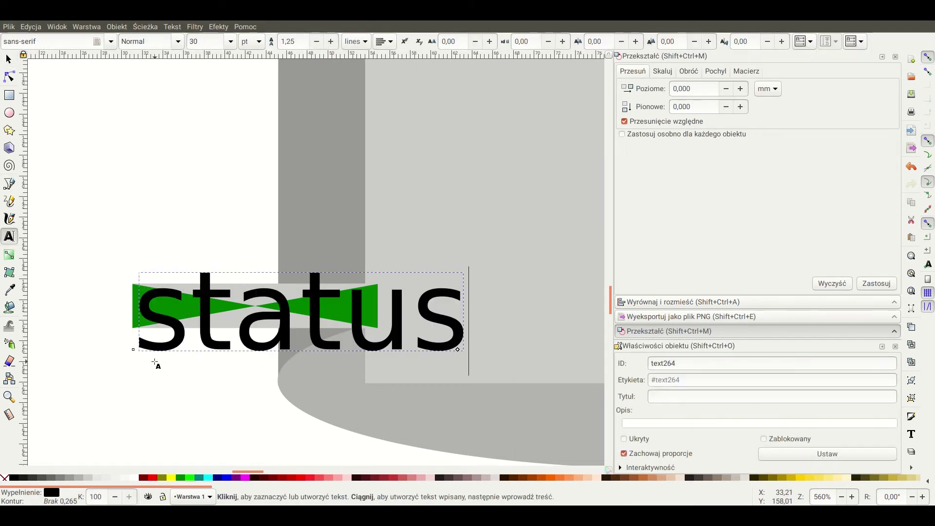
key(ctrl+a)
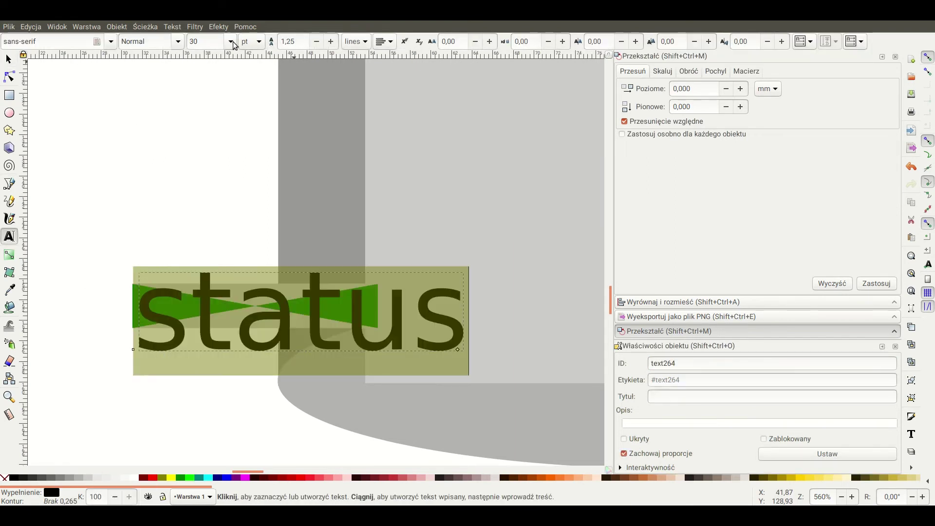
click(208, 111)
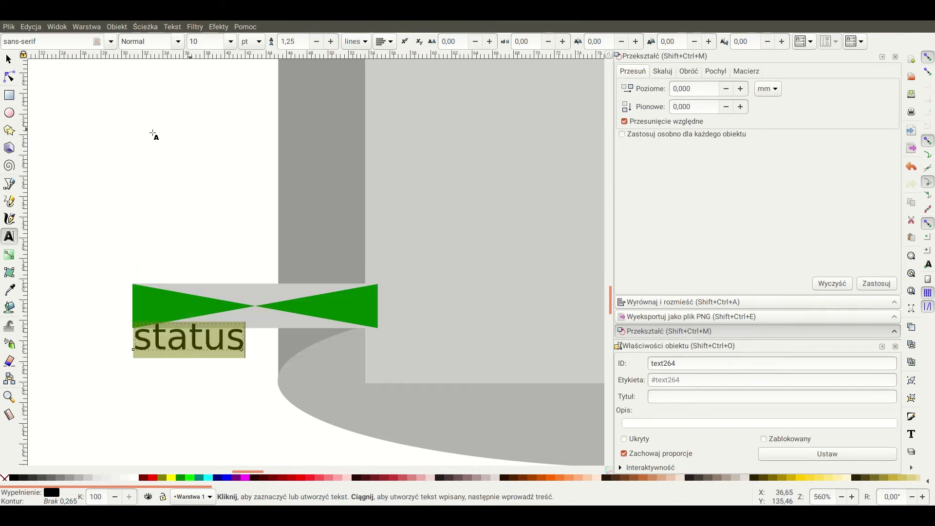
Move the "status" text clear of the valve symbol, just below it, and set its object ID to SLTS_valve_1_value.
click(8, 58)
drag(183, 327, 160, 351)
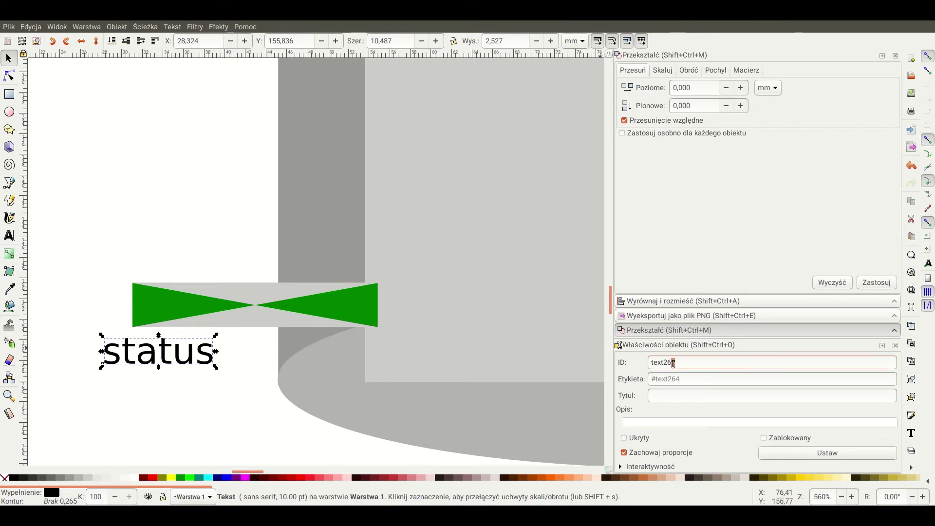
key(ctrl+v)
key(ctrl+shift+Left)
key(ctrl+shift+Left)
text(valu)
click(795, 456)
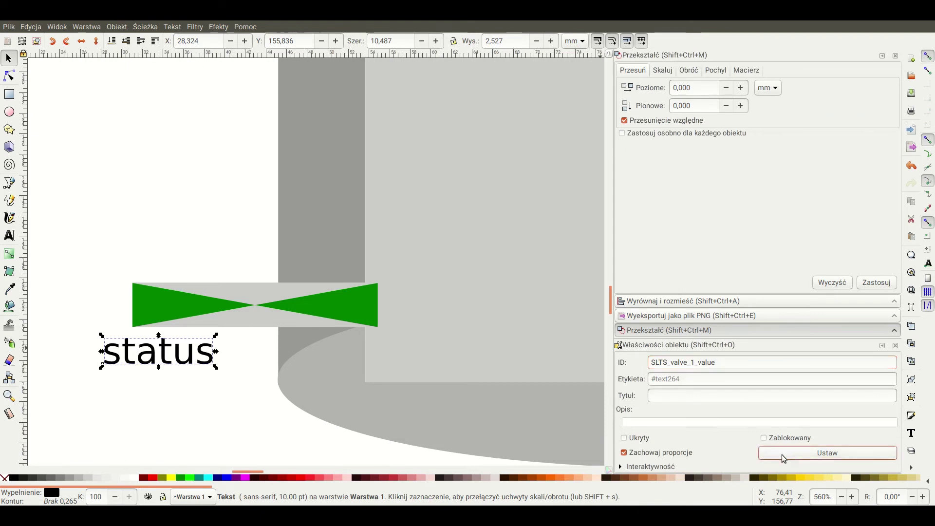
click(186, 194)
Draw a dark grey rectangle about 56 × 15 mm at the tank's lower right edge.
scroll(298, 207, down, 2)
drag(418, 218, 212, 293)
scroll(213, 295, down, 3)
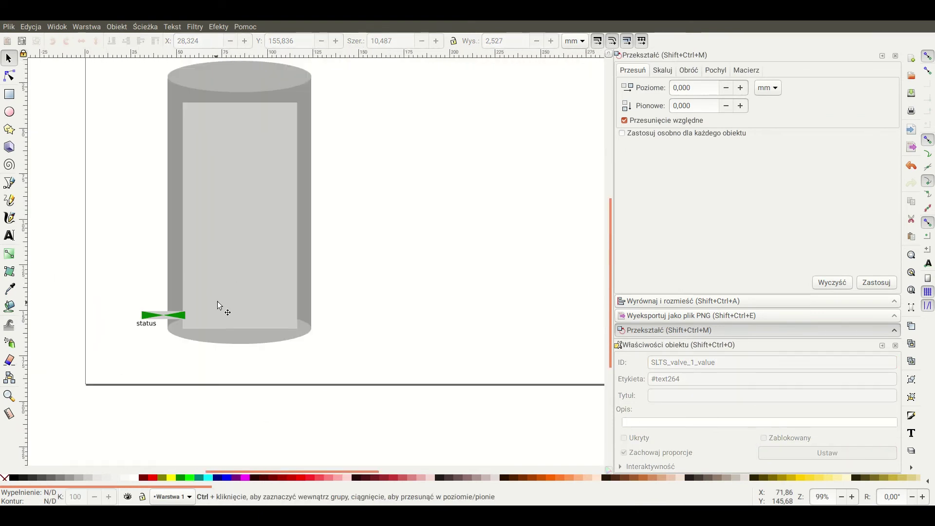
drag(393, 192, 404, 240)
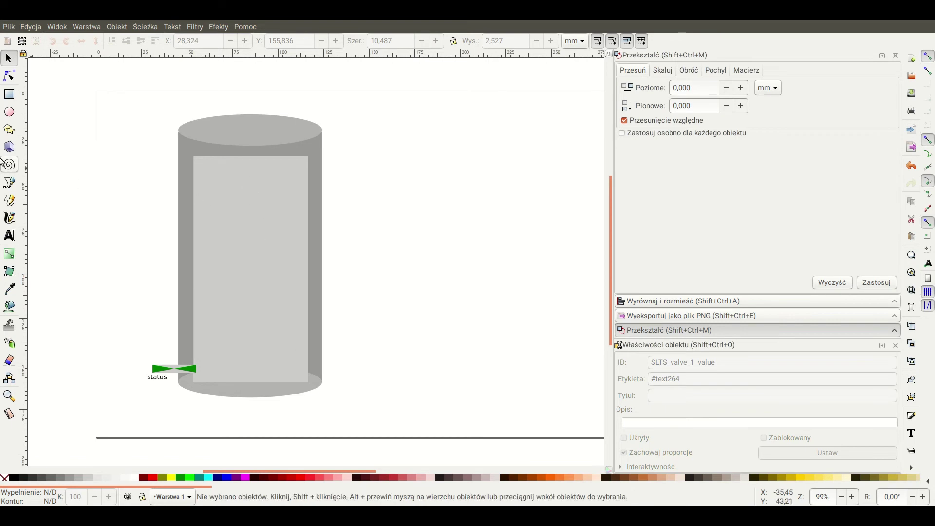
click(10, 94)
scroll(346, 370, up, 2)
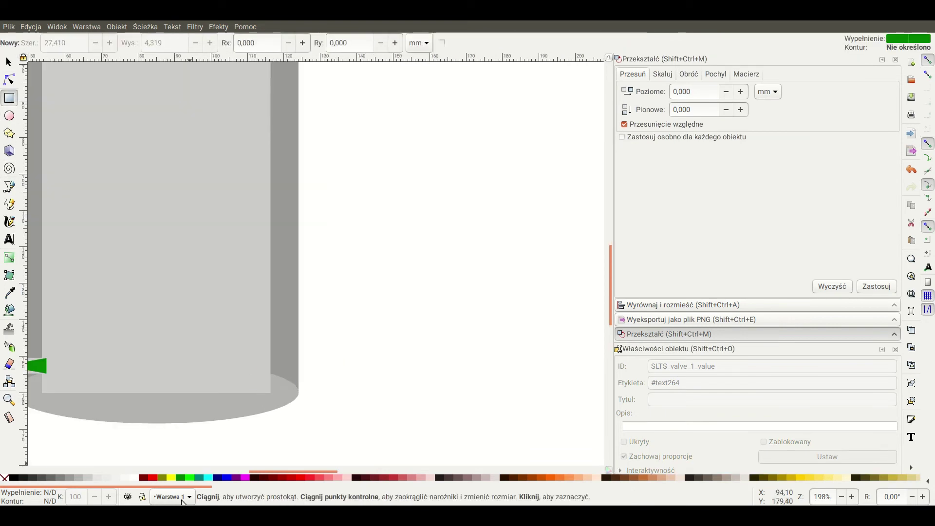
click(41, 479)
drag(282, 361, 488, 414)
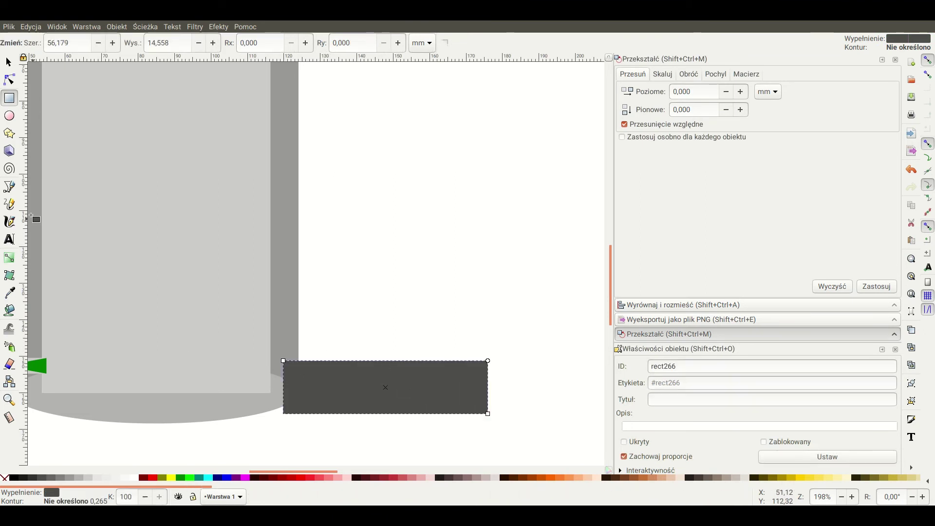
Add the text "Milk temperature" on the dark grey rectangle and set its font size to 10 pt.
click(9, 239)
click(305, 381)
text(Milk)
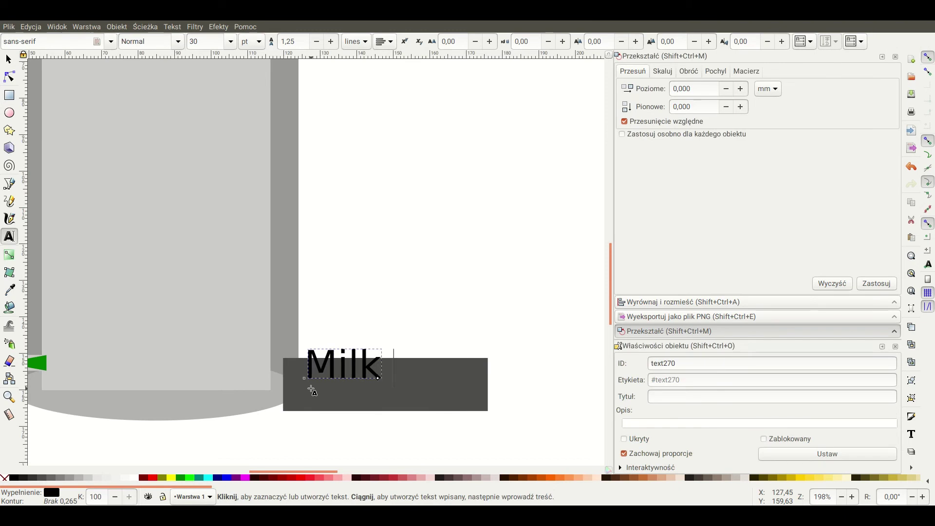
text( temperature)
key(ctrl+a)
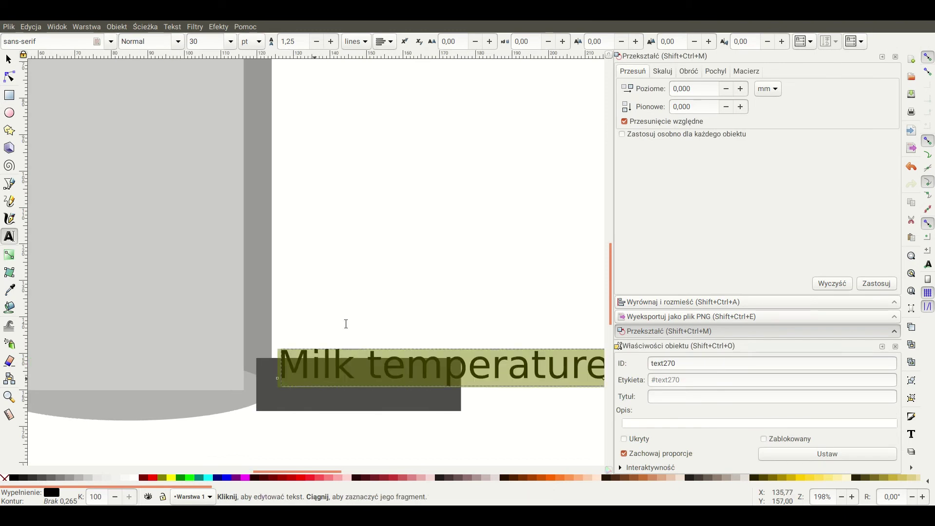
click(233, 43)
click(209, 105)
Move the "Milk temperature" text inside the dark rectangle and fill it with white.
click(9, 59)
drag(336, 375, 329, 395)
click(129, 482)
Duplicate the "Milk temperature" text directly below the original and enlarge the copy's font size.
key(ctrl+d)
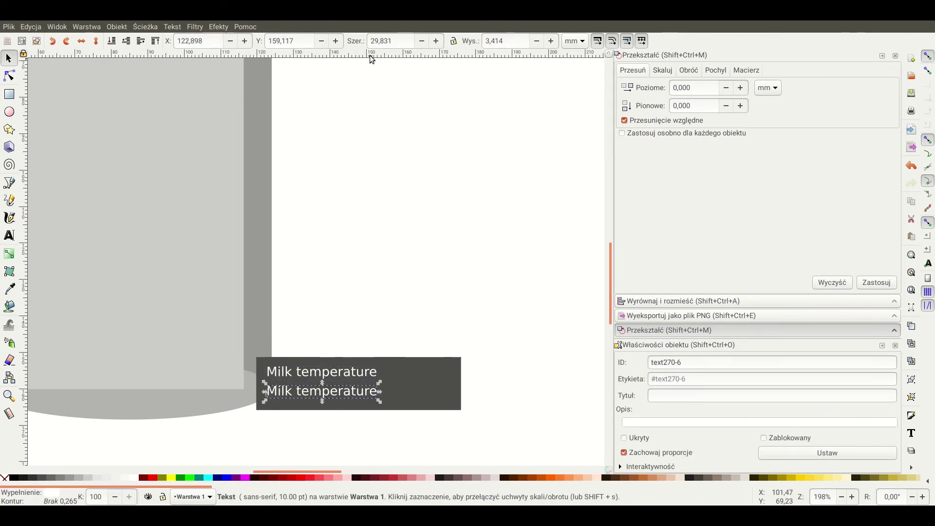
double_click(295, 388)
key(ctrl+a)
click(231, 43)
click(209, 141)
click(9, 59)
Set the lower text's object ID to SLTS_point_1_value and replace its content with "####".
drag(691, 363, 645, 363)
text(SLTS_point_1_value)
drag(721, 363, 555, 388)
key(ctrl+c)
double_click(390, 396)
key(ctrl+a)
text(####)
click(9, 58)
Set the object ID of the dark rectangle behind the temperature texts to SLTS_point_1.
click(414, 390)
double_click(676, 362)
key(ctrl+v)
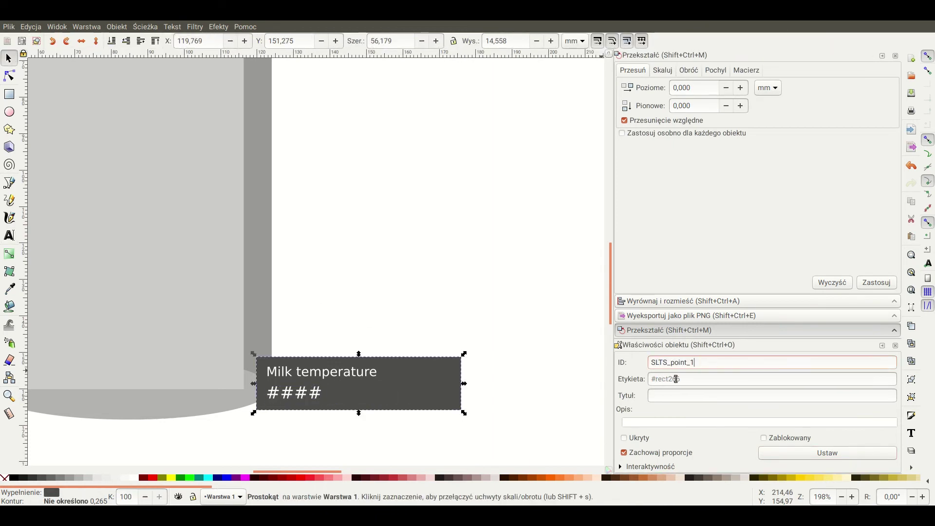
click(794, 457)
click(469, 302)
scroll(440, 324, down, 2)
drag(420, 276, 422, 325)
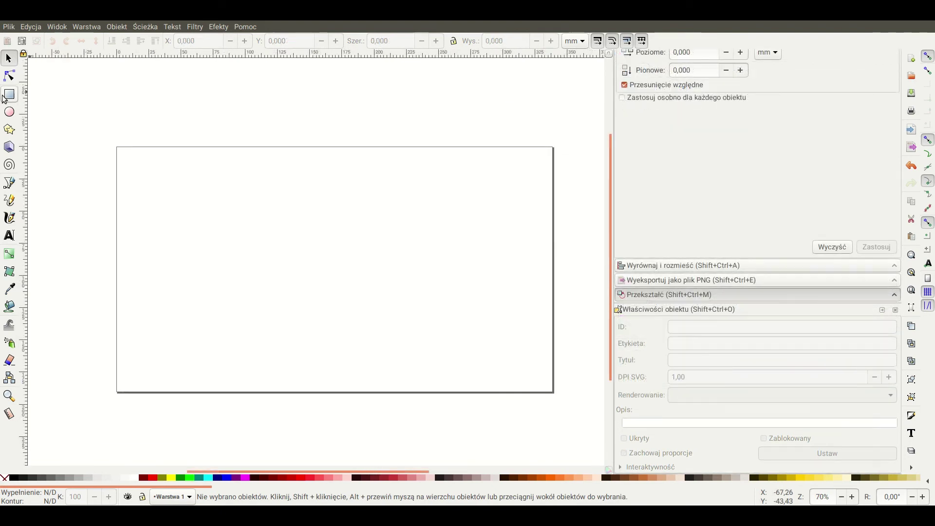
Draw a large grey rectangle as the truck's cargo box and a dark grey cab rectangle about 51 × 96 mm beside it.
click(4, 98)
drag(289, 181, 519, 331)
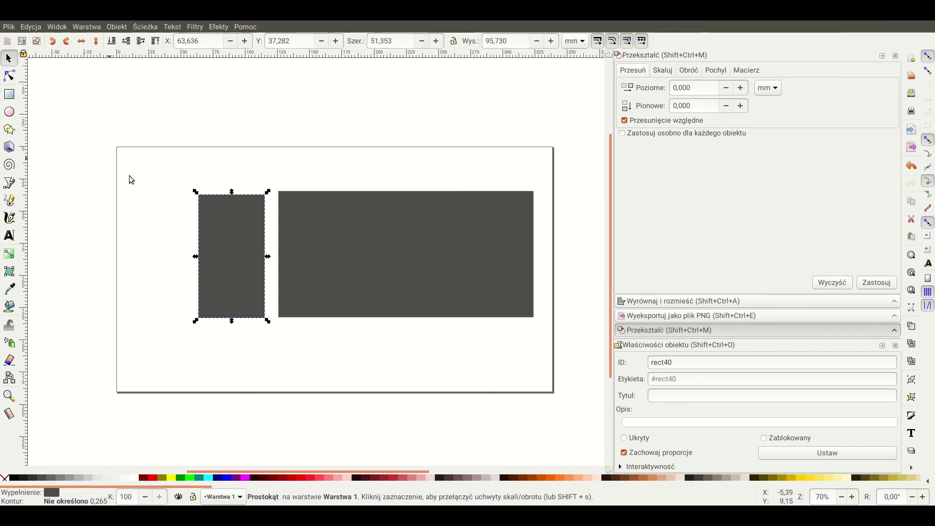
click(31, 479)
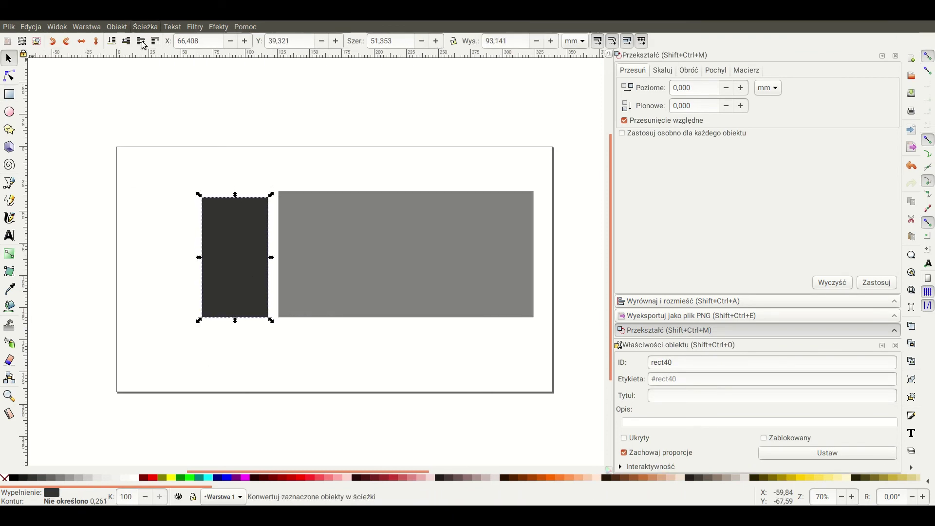
Reshape the cab rectangle by its nodes to give it a slanted front and a curved roof.
key(n)
drag(205, 198, 225, 198)
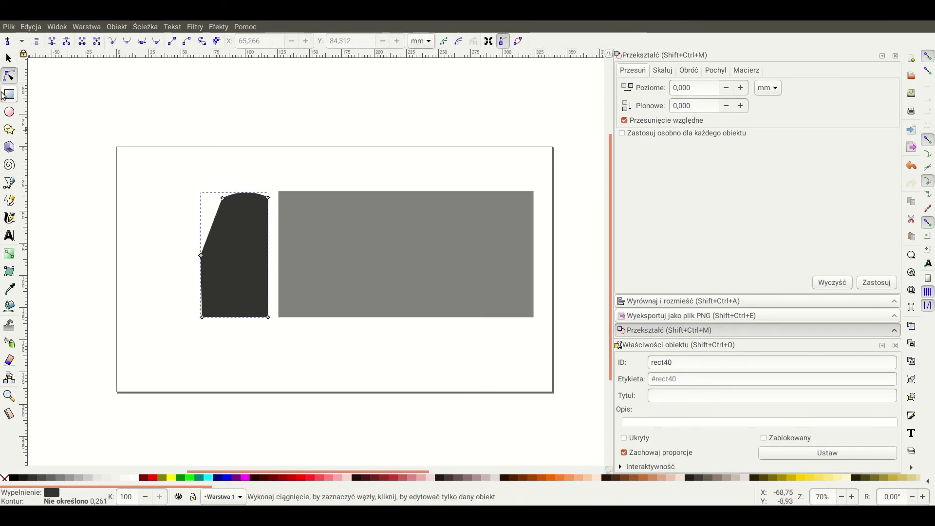
drag(202, 234, 201, 255)
Draw a long, thin dark grey chassis rectangle running beneath the cab and the cargo box.
click(9, 94)
drag(195, 312, 543, 326)
click(31, 478)
click(9, 62)
click(188, 192)
Draw a near-white window with a slanted front corner in the upper part of the cab.
click(9, 95)
drag(217, 208, 258, 276)
click(125, 480)
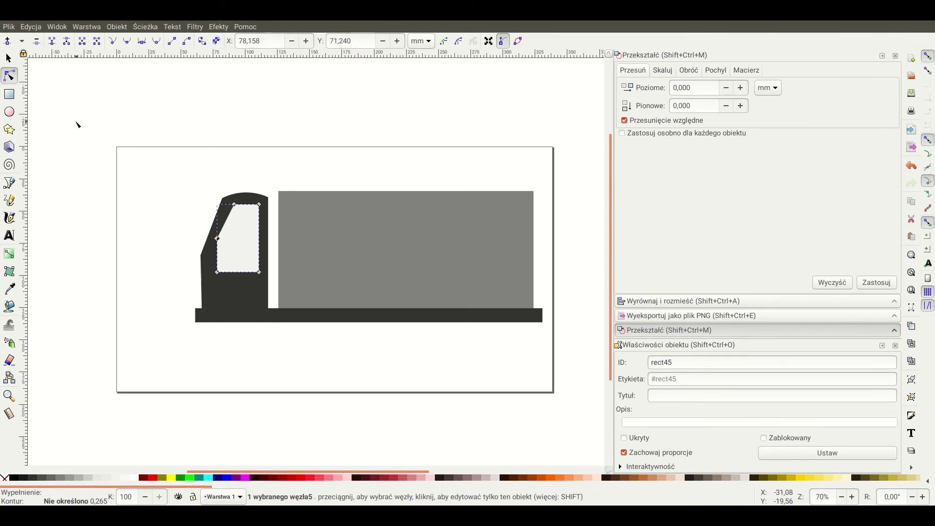
Draw a black front wheel on the chassis and duplicate it for the rear wheel.
key(e)
drag(195, 326, 215, 346)
click(8, 62)
drag(197, 321, 513, 324)
key(ctrl+d)
Group all the truck parts and move the truck to the left on the page.
key(ctrl+a)
drag(406, 253, 373, 251)
click(483, 375)
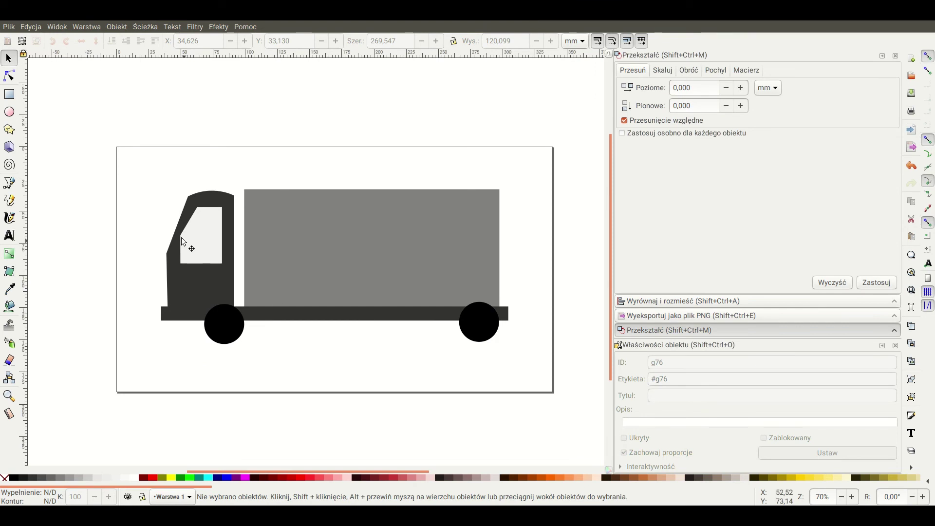
Draw a white rectangle about 182 × 83 mm inside the cargo box and set its object ID to SLTS_waterlevel_1.
click(9, 99)
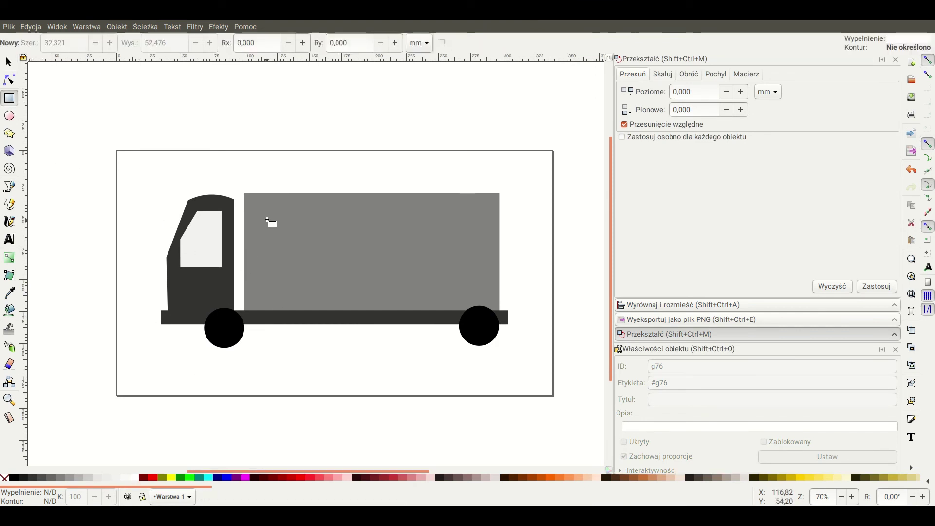
drag(267, 217, 488, 312)
click(4, 65)
drag(264, 259, 252, 259)
drag(490, 259, 493, 259)
drag(375, 209, 376, 197)
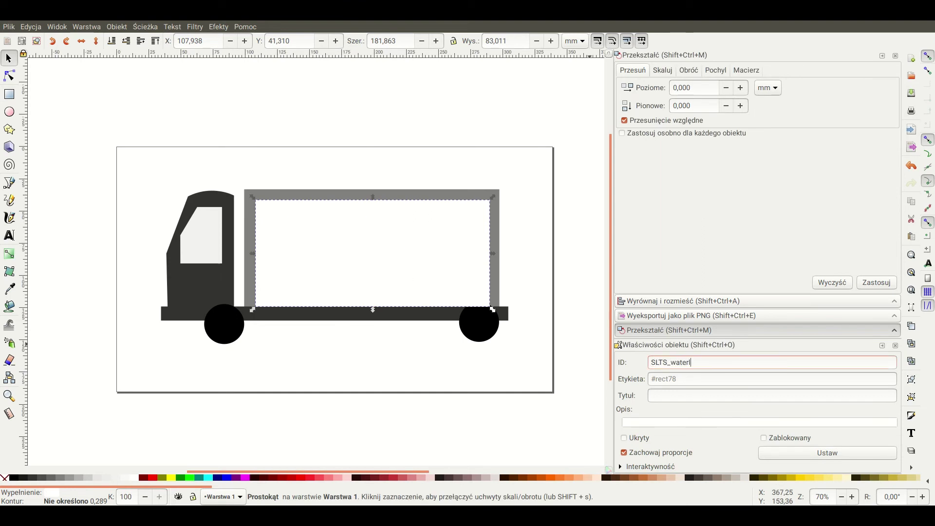
click(793, 454)
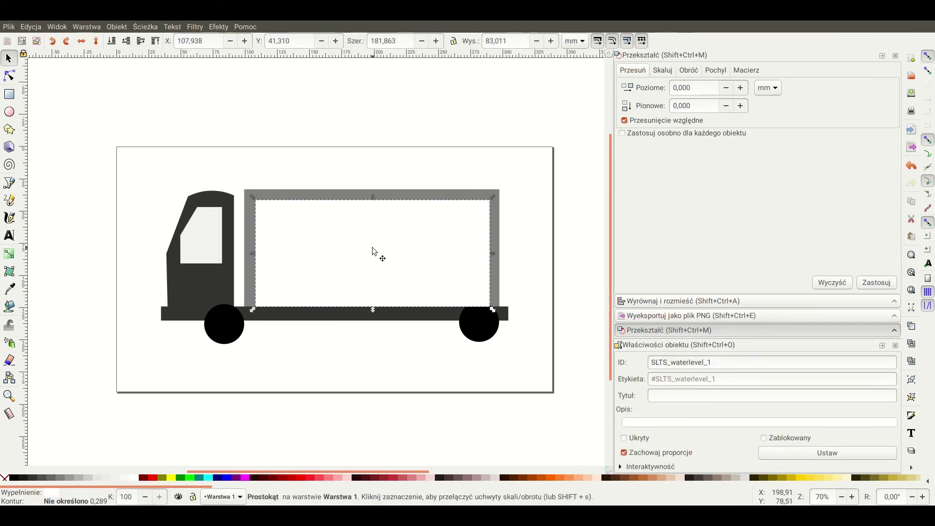
Duplicate the water level rectangle in place, fill the copy with grey and set its object ID to SLTS_waterlevel_1_background.
key(ctrl+d)
mouse_move(373, 310)
mouse_down()
mouse_move(377, 218)
mouse_move(386, 306)
mouse_up()
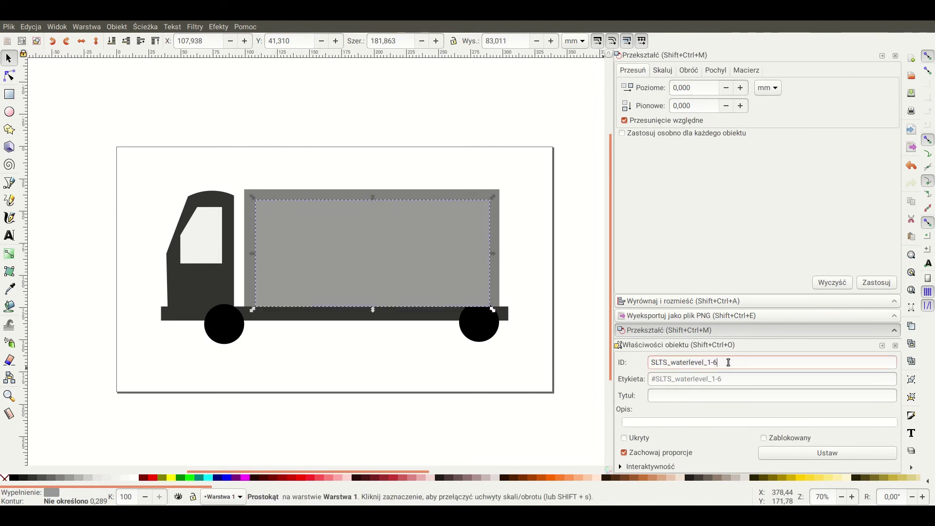
text(round)
click(783, 454)
click(521, 279)
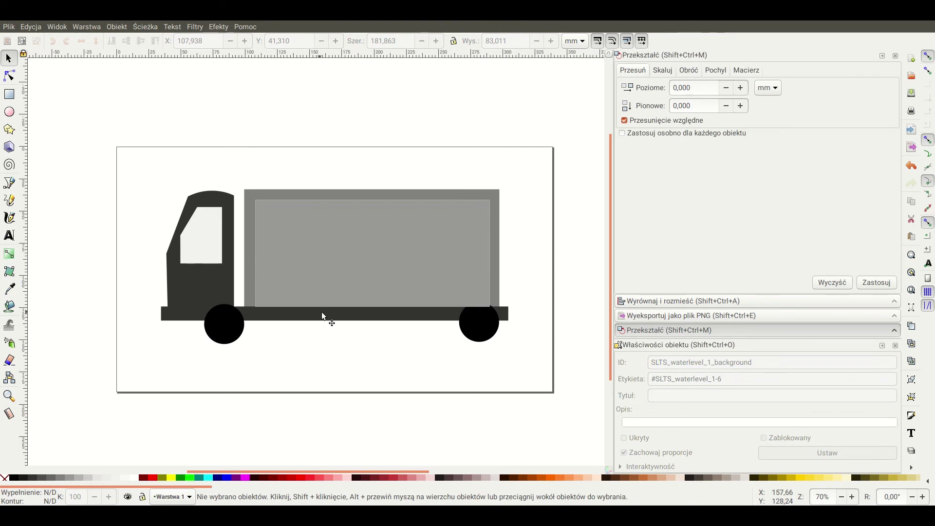
Draw a near-black pipe rectangle across the cargo box's rear edge, just above the rear wheel.
click(10, 94)
scroll(519, 300, up, 2)
scroll(510, 313, up, 2)
mouse_move(437, 309)
mouse_down()
mouse_move(523, 331)
mouse_move(500, 332)
mouse_up()
click(23, 478)
click(9, 58)
Draw a green triangle near the pipe and resize it to a flat valve half.
click(9, 129)
mouse_move(534, 253)
mouse_down()
mouse_move(524, 271)
mouse_move(534, 260)
mouse_up()
click(180, 478)
click(9, 58)
drag(556, 281, 557, 261)
Place the green triangle on the pipe and add a mirrored duplicate so their tips meet as a valve symbol.
drag(540, 251, 466, 333)
key(ctrl+d)
mouse_move(466, 332)
mouse_down()
mouse_move(496, 334)
mouse_move(469, 351)
mouse_up()
drag(504, 335, 511, 334)
scroll(519, 338, up, 3)
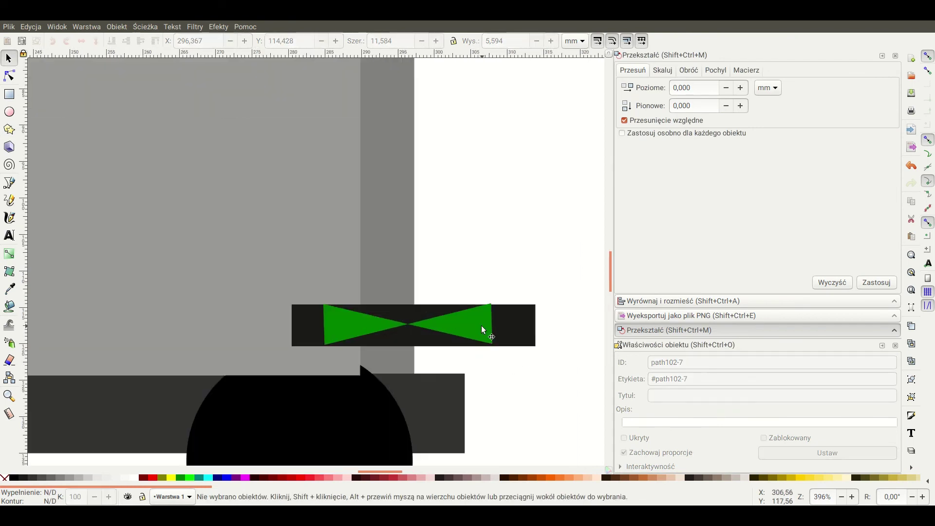
drag(350, 325, 363, 326)
click(494, 372)
Add the text "status" just above the truck's valve and set its font size to 22 pt.
scroll(298, 344, down, 2)
click(9, 236)
click(369, 306)
text(status)
click(9, 58)
drag(424, 297, 418, 304)
double_click(422, 299)
click(231, 41)
click(211, 218)
click(9, 58)
Assign valve object IDs to the near-black pipe rectangle and the left green triangle.
click(306, 335)
double_click(660, 361)
text(RECT-status-1)
click(331, 334)
text(t)
Give the right green triangle a valve object ID ending in "right".
click(383, 335)
double_click(677, 363)
text(SLTS_valve_1_background_left)
text(right)
Set the object ID of the "status" text above the truck's valve to SLTS_valve_1_value.
click(406, 304)
double_click(672, 363)
text(SLTS_valve_1_value)
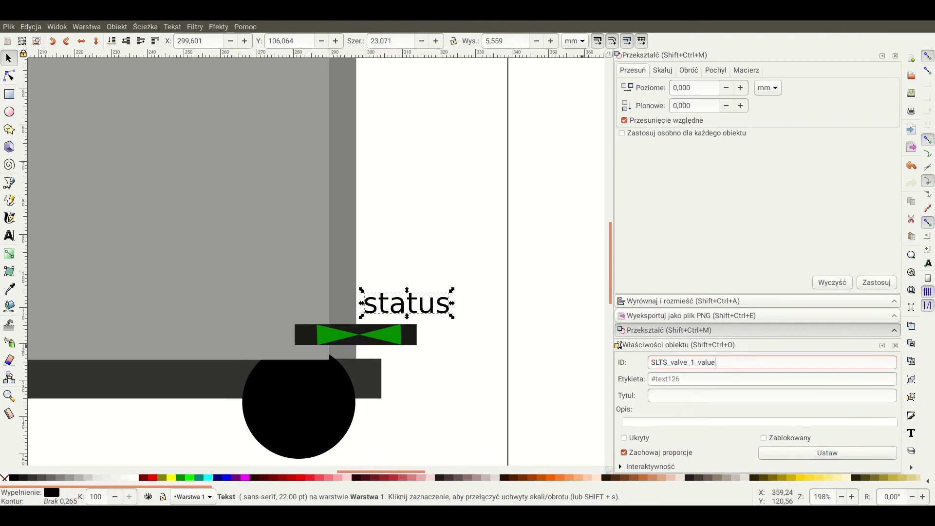
click(786, 458)
click(487, 269)
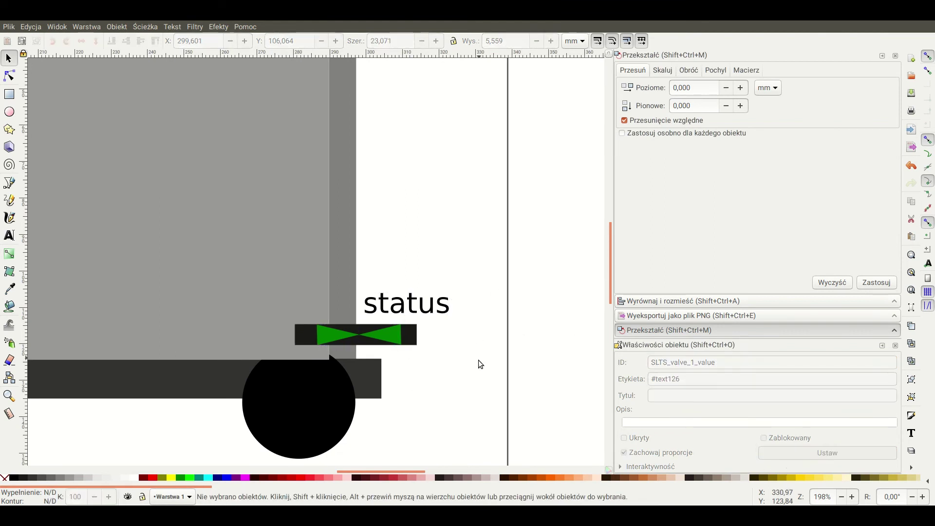
scroll(323, 375, down, 3)
drag(296, 350, 399, 332)
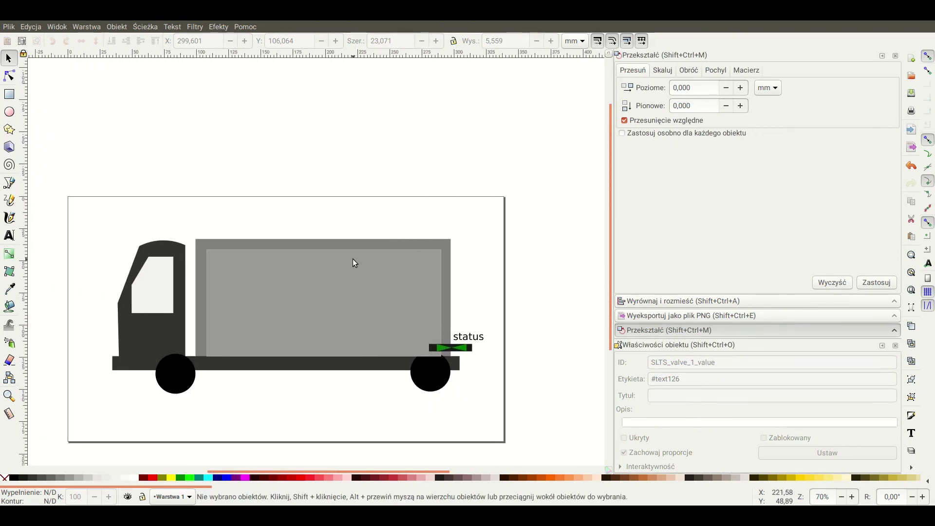
drag(302, 399, 322, 392)
scroll(254, 227, up, 2)
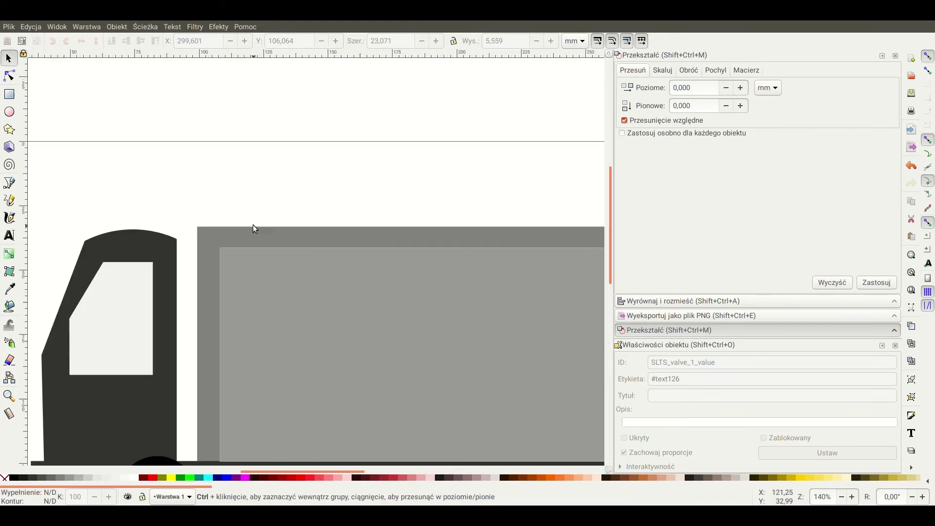
Draw a light grey circle for the fan over the truck tank's upper edge near the cab.
click(9, 112)
mouse_move(240, 209)
mouse_down()
mouse_move(270, 239)
mouse_move(245, 241)
mouse_up()
click(79, 477)
click(69, 477)
click(8, 58)
click(87, 478)
click(307, 206)
Draw a four-pointed dark grey star and place it inside the light grey fan circle.
click(9, 129)
drag(198, 177, 250, 234)
key(s)
click(643, 300)
click(385, 203)
click(241, 232)
click(308, 211)
Add the text "rotates" and position it beside the fan, just above the truck tank.
click(10, 236)
click(285, 214)
text(rotates)
click(9, 58)
drag(355, 208, 341, 216)
Set the object ID of the fan's light grey circle to SLTS_fan_1_bak.
click(258, 226)
double_click(668, 364)
text(SLTS_fan_1_bak)
click(797, 454)
key(ctrl+a)
click(302, 177)
Group the fan's star and give the group an object ID starting with SLTS_fan_1.
click(258, 223)
double_click(705, 364)
key(ctrl+c)
shift+click(246, 233)
key(ctrl+g)
double_click(666, 363)
key(ctrl+v)
key(BackSpace)
key(BackSpace)
key(BackSpace)
key(BackSpace)
key(BackSpace)
key(BackSpace)
key(BackSpace)
key(BackSpace)
key(BackSpace)
key(BackSpace)
key(BackSpace)
click(803, 454)
Set the object ID of the "rotates" text beside the fan to SLTS_fan_1_value.
click(345, 220)
double_click(672, 362)
key(ctrl+v)
key(ctrl+shift+Left)
text(value)
click(765, 450)
key(Escape)
scroll(237, 243, down, 2)
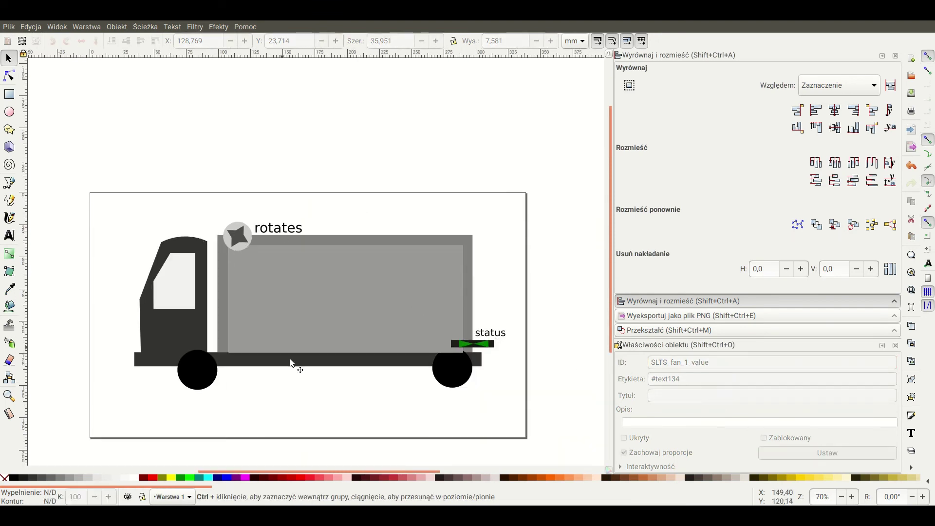
Draw a small dark grey rectangle inside the truck tank, near its upper corner farthest from the cab.
scroll(300, 377, up, 2)
drag(296, 381, 321, 393)
click(8, 95)
drag(424, 185, 295, 203)
mouse_move(511, 154)
mouse_down()
mouse_move(406, 174)
mouse_move(437, 164)
mouse_up()
Add the text "temperature" on the small dark grey rectangle and adjust its font size to fit.
click(9, 236)
click(425, 163)
text(temperature)
double_click(487, 165)
click(230, 41)
click(211, 178)
Color the "temperature" text white.
click(9, 59)
click(567, 202)
click(482, 165)
click(134, 478)
click(573, 207)
Set the object ID of the temperature rectangle to SLTS_point_1 and that of the "temperature" text to SLTS_point_1_value.
click(496, 164)
click(508, 170)
double_click(681, 362)
text(SLTS_point_1)
click(794, 452)
click(483, 163)
text(SLTS_point_1_value)
click(845, 453)
click(574, 414)
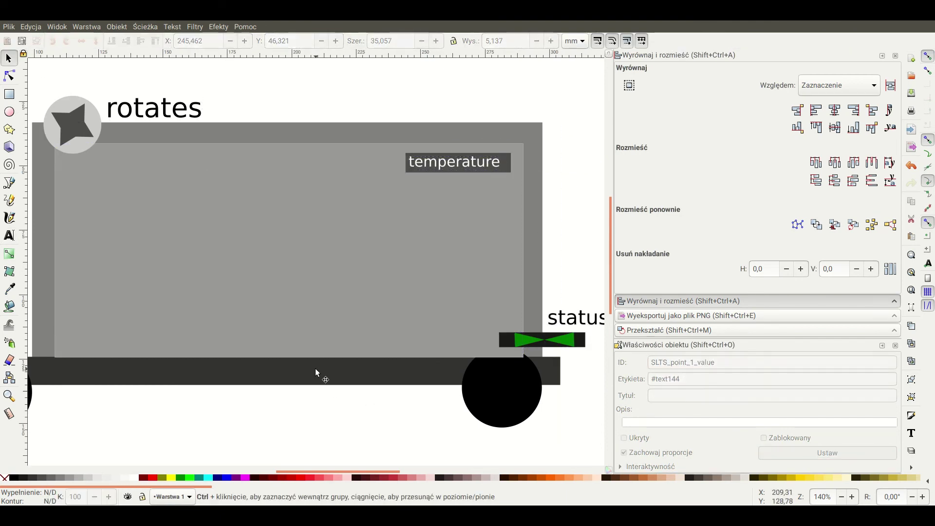
scroll(315, 368, down, 1)
drag(293, 306, 347, 281)
scroll(346, 297, down, 2)
scroll(334, 316, up, 1)
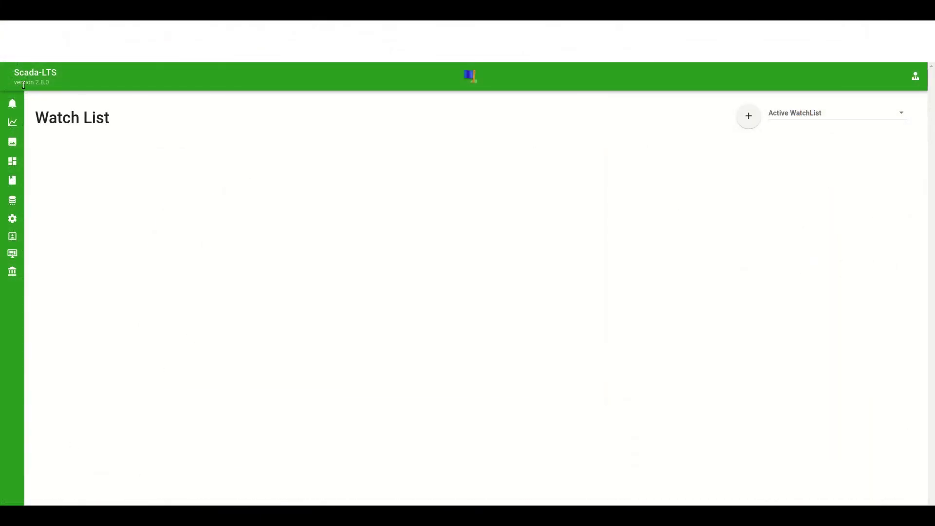
Switch to Scada-LTS and open the Data Sources page.
mouse_move(29, 132)
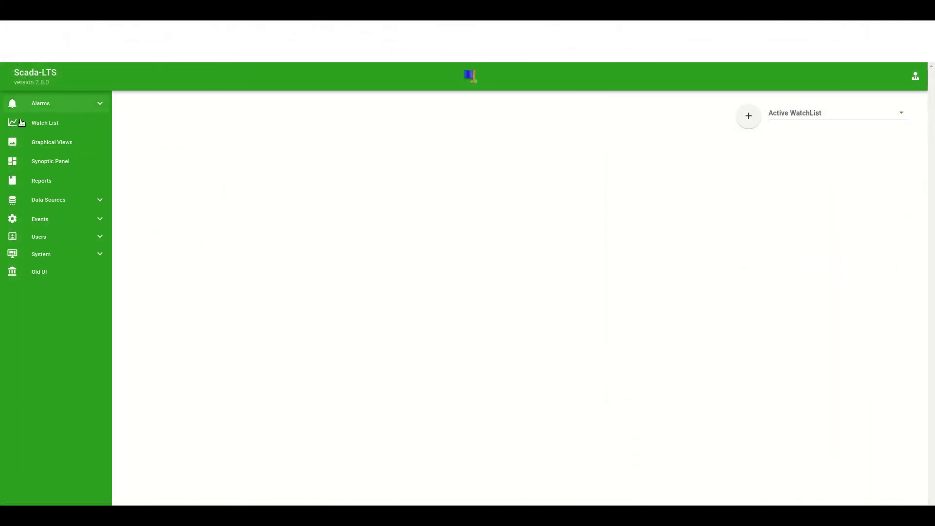
click(67, 199)
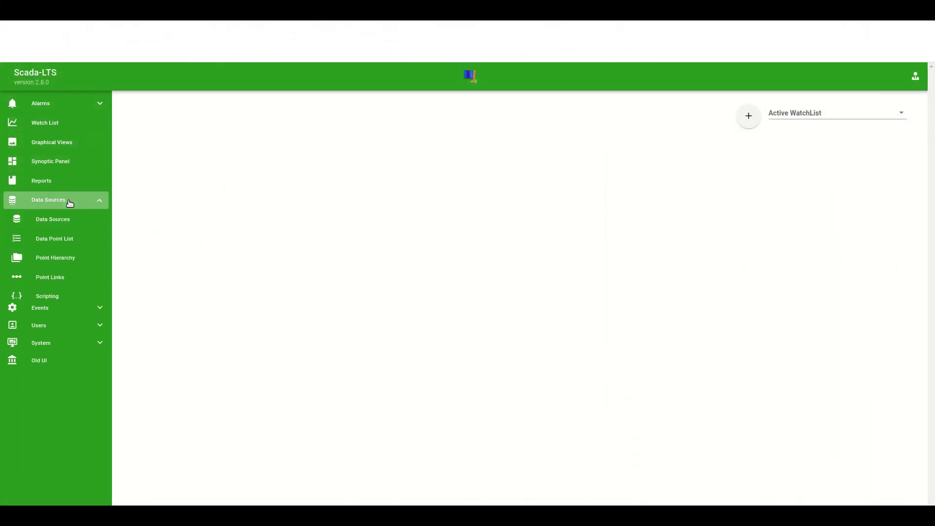
click(56, 225)
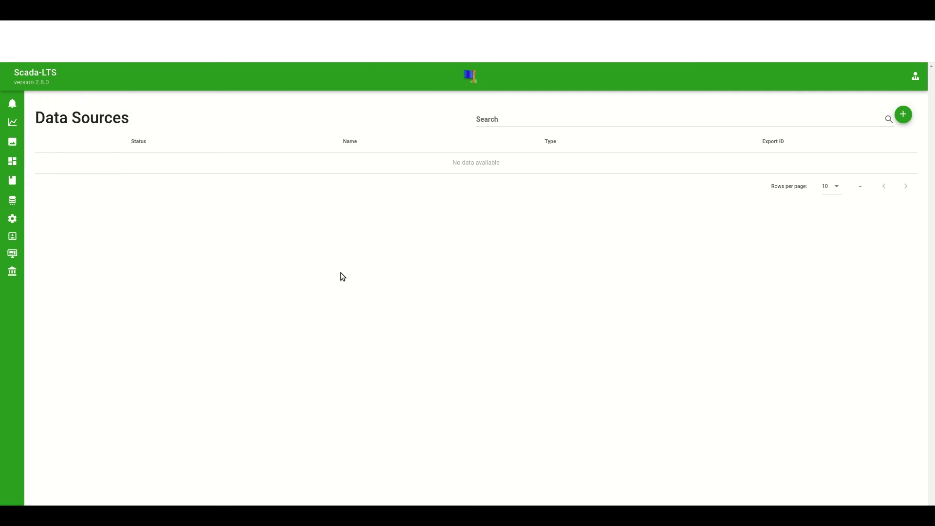
Create a virtual data source "Milk Vehicle 01" with export ID VH01 and an update period of 1 minute.
click(903, 114)
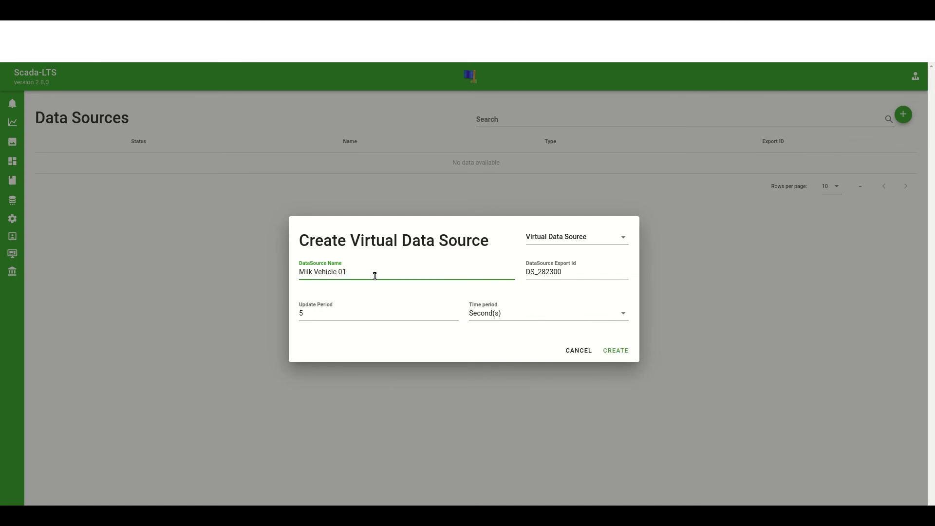
double_click(556, 278)
text(VH01)
click(445, 313)
text(1)
click(483, 314)
click(493, 341)
click(614, 352)
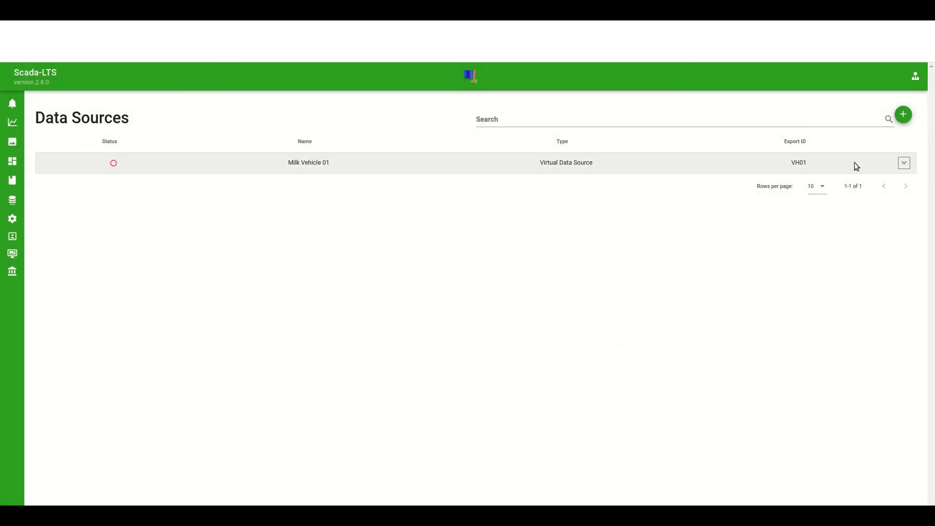
Create a second virtual data source "Milk Vehicle 02" with export ID VH02, keeping the 1-minute update period.
click(902, 115)
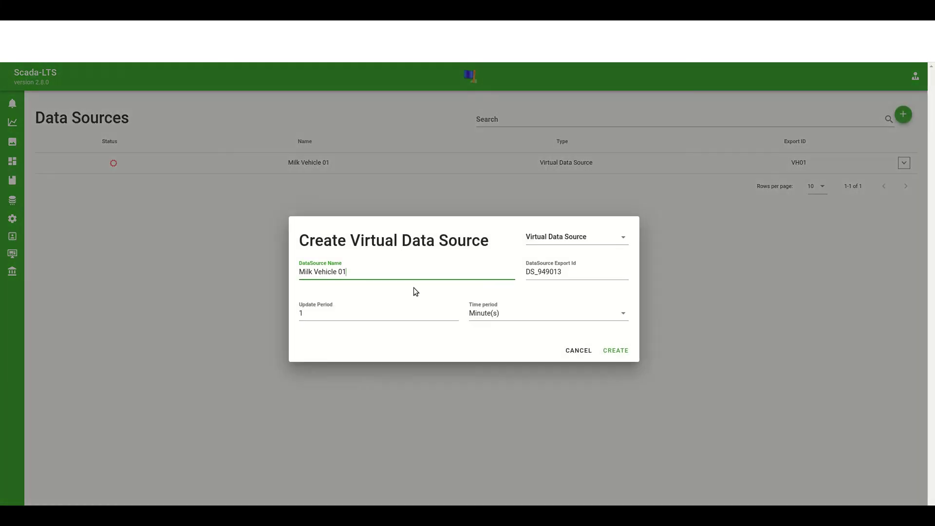
key(BackSpace)
text(2)
double_click(555, 273)
text(V)
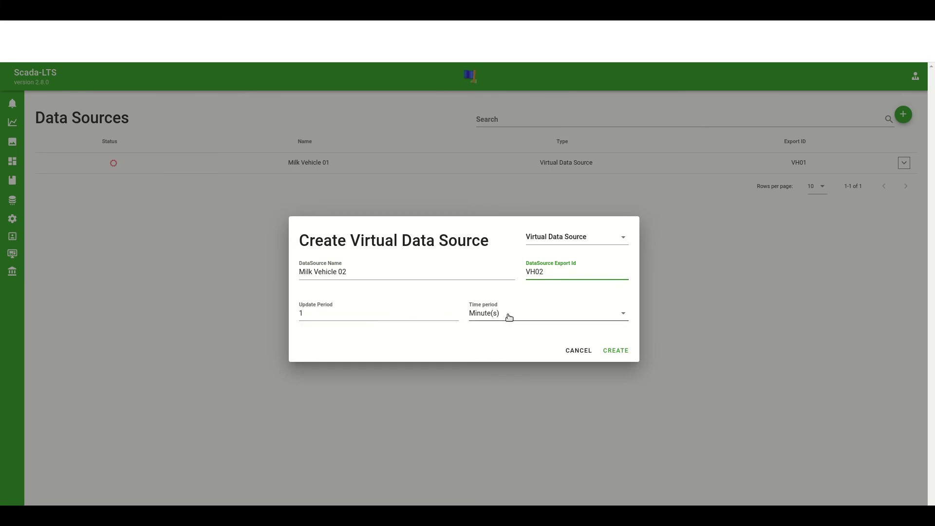
click(616, 351)
Create a virtual data source "Main station" with export ID DistributionCenter and an update period of 30.
click(904, 115)
key(ctrl+a)
text(Main station)
double_click(556, 271)
text(DistributionCen)
drag(325, 315, 303, 300)
text(30)
click(522, 316)
click(528, 325)
click(616, 350)
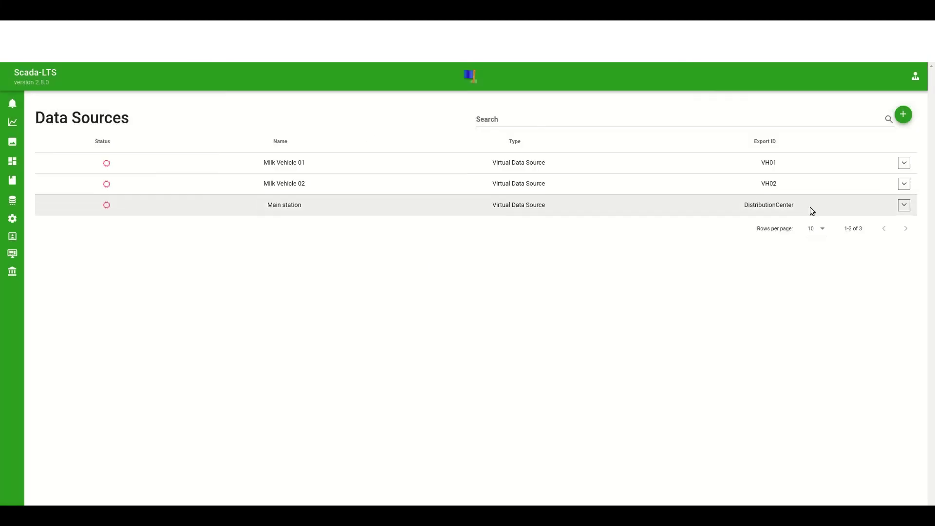
Start a data point named "Milk Level" with export ID DC_MLVL in the Main station data source.
click(904, 205)
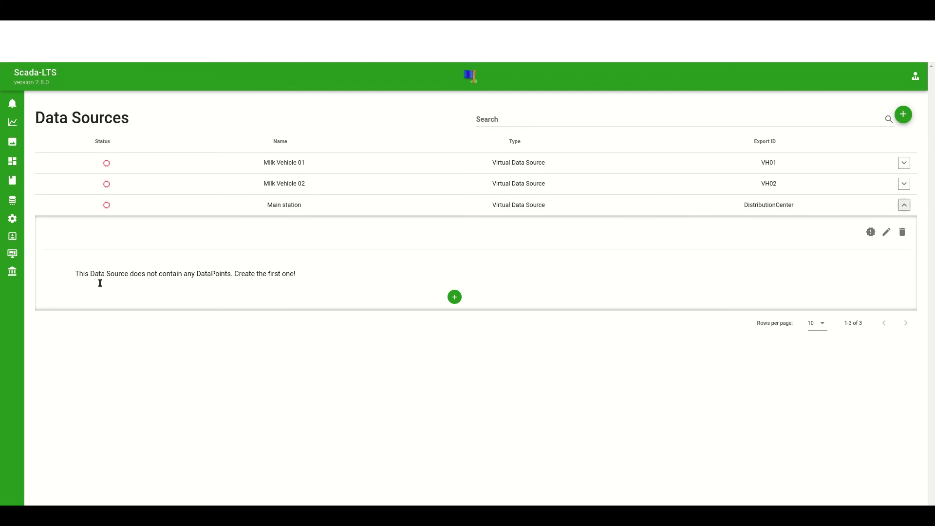
click(454, 297)
text(Milk Level)
double_click(510, 233)
text(DC_MLVL)
Give the Milk Level point Brownian change with minimum 0, maximum 5000, change 50 and start value 3000, and save it.
double_click(340, 358)
text(0)
click(344, 319)
click(331, 326)
click(312, 361)
key(Tab)
text(5000)
key(Tab)
text(50)
key(Tab)
text(3000)
click(620, 393)
Start a second Main station data point named "Milk Temperature" with export ID DC_MTMP.
click(455, 305)
text(Milk Temperature)
key(Tab)
text(DC_MTMP)
click(591, 233)
Give the Milk Temperature point Brownian change with minimum 10, maximum 30 and change 2, and save it.
click(327, 317)
click(327, 324)
click(321, 358)
key(BackSpace)
text(10)
key(Tab)
text(30)
key(Tab)
text(2)
Add a binary Main station data point "Main Valve" with export ID DC_MVLV and no change, and collapse the data source.
key(Tab)
click(619, 392)
click(451, 334)
click(375, 252)
text(Main Valve)
key(Tab)
text(DC_MVLV)
click(330, 333)
click(331, 357)
click(611, 233)
click(619, 392)
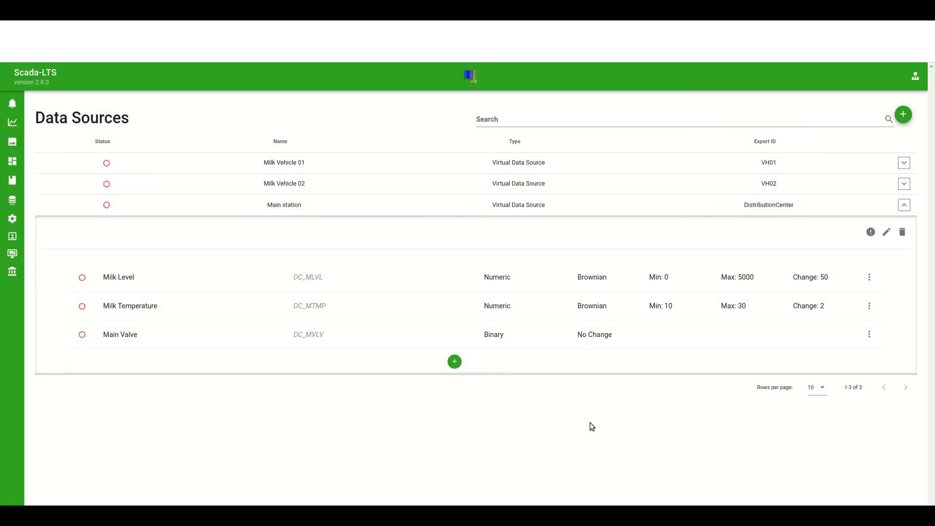
click(904, 205)
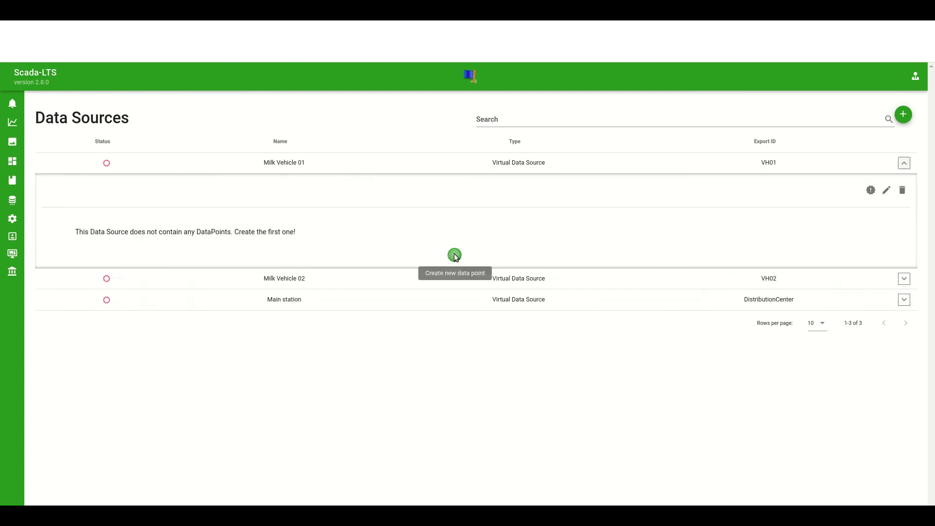
Start a settable data point named "Milk Level" with export ID VH01_MLVL in the Milk Vehicle 01 data source.
click(904, 163)
click(451, 252)
click(344, 236)
text(Milk Level)
key(Tab)
text(VH01_MLVL)
key(Tab)
key(space)
Give the Milk Vehicle 01 Milk Level point Brownian change with minimum 0, maximum 1000 and change 10, and save it.
key(Tab)
key(Tab)
key(b)
key(Down)
key(Down)
key(Down)
click(331, 316)
click(319, 362)
key(Up)
key(Tab)
key(Tab)
text(1000)
key(Tab)
text(10)
key(Tab)
key(Tab)
key(Tab)
key(Return)
Start a settable Milk Vehicle 01 data point named "Milk Temperature" with export ID VH01_MTMP.
click(455, 261)
click(333, 233)
text(Milk Temperature)
key(Tab)
text(VH01_MTMP)
key(Tab)
key(space)
Give the Milk Vehicle 01 Milk Temperature point Brownian change with minimum 10, maximum 40 and change 2, and save it.
key(Tab)
key(Tab)
key(b)
drag(306, 357, 286, 359)
text(10	40	2)
Start a settable Milk Vehicle 01 data point named "Cooler fan speed" with export ID VH01_MCFS.
key(Tab)
key(Tab)
key(Return)
click(454, 291)
click(378, 237)
text(Cooler fan speed)
key(Tab)
text(VH01_MCFS)
Give the Cooler fan speed point random change with minimum 30, maximum 200 and start value 100, and save it.
key(Tab)
key(space)
key(Tab)
key(Tab)
click(326, 352)
text(30	200	100)
Add a binary Milk Vehicle 01 data point "Valve" with export ID VH01_MVLV and no change.
key(Tab)
key(Tab)
key(Return)
click(454, 319)
click(376, 229)
text(Valve)
Start a settable data point named "Milk Level" with export ID VH02_MLVL in the Milk Vehicle 02 data source.
key(Tab)
text(VH01_MVLV)
key(Tab)
key(space)
click(578, 196)
click(555, 202)
click(330, 327)
click(330, 356)
click(619, 391)
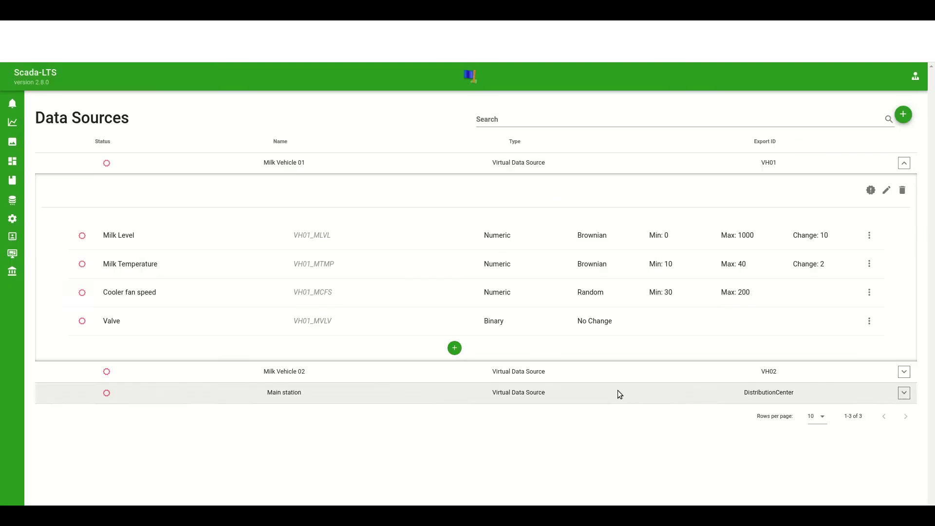
click(722, 388)
click(454, 445)
click(326, 221)
text(Milk Level)
Give the Milk Vehicle 02 Milk Level point Brownian change with minimum 0, maximum 1000, change 10 and start value 0, and save it.
key(Tab)
text(VH02_MLVL)
key(Tab)
key(space)
click(336, 322)
click(335, 327)
click(315, 358)
Start a settable Milk Vehicle 02 data point named "Milk Temperature" with export ID VH02_MTMP.
key(Tab)
text(1000	10	0)
Give the Milk Vehicle 02 Milk Temperature point Brownian change with minimum 10, maximum 40, change 2 and start value 10, and save it.
key(Tab)
key(Tab)
key(Return)
click(455, 451)
click(311, 232)
text(Milk Temperature	VH02_)
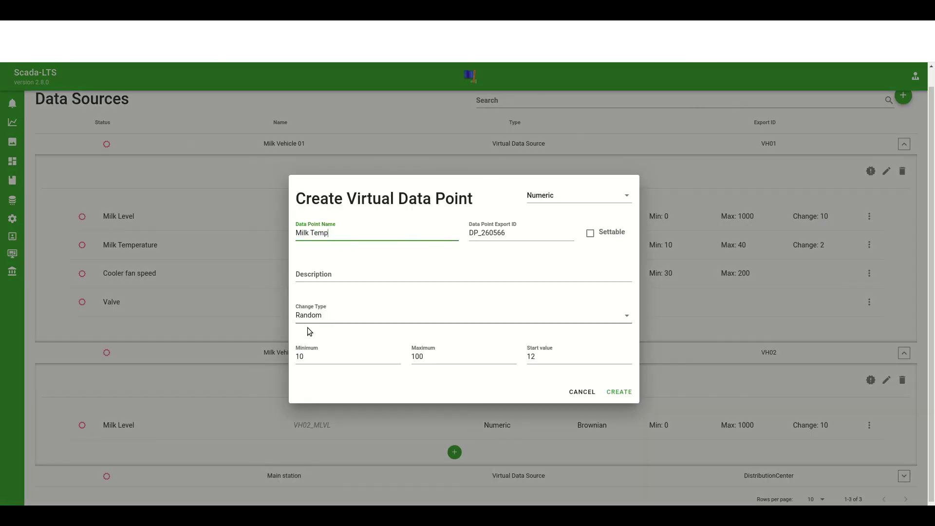
text(MTMP)
Add a settable Milk Vehicle 02 data point "Cooler fan speed" with export ID VH02_MCFS, random change, minimum 30, maximum 200 and start value 100.
key(Tab)
key(space)
key(Tab)
click(317, 319)
click(318, 327)
double_click(318, 357)
text(10	40	2	10)
key(Tab)
key(Tab)
key(Return)
click(455, 482)
text(Cooler fan speed)
key(Tab)
text(VH02_MCFS)
key(Tab)
key(space)
click(319, 357)
double_click(319, 357)
text(30	200	100)
click(619, 392)
Add a binary Milk Vehicle 02 data point "Valve" with export ID VH02_MVLV and no change.
scroll(585, 417, down, 2)
click(457, 445)
click(340, 233)
text(Valve	VH02_MVLV)
click(579, 195)
click(560, 202)
click(327, 329)
click(328, 358)
click(619, 378)
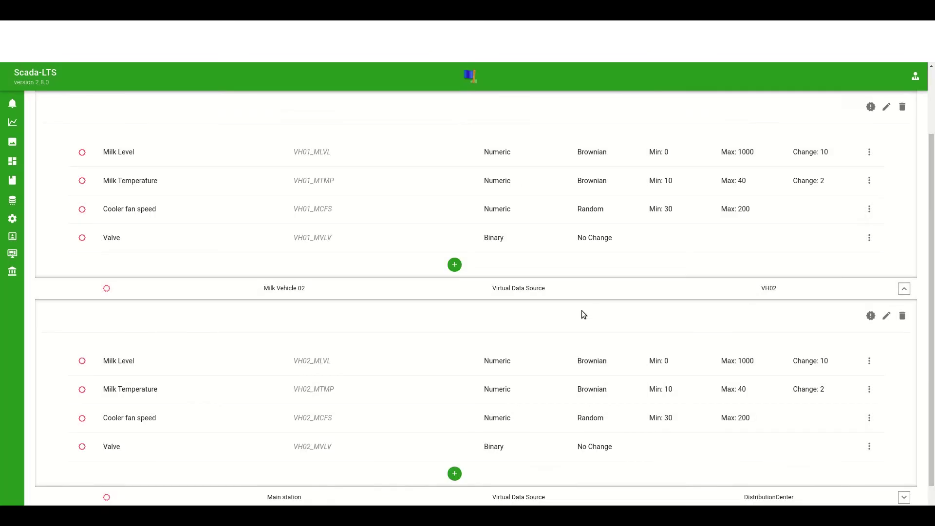
Expand the Main station data source and review the data points of all three data sources.
scroll(584, 327, down, 1)
click(904, 469)
scroll(931, 396, up, 2)
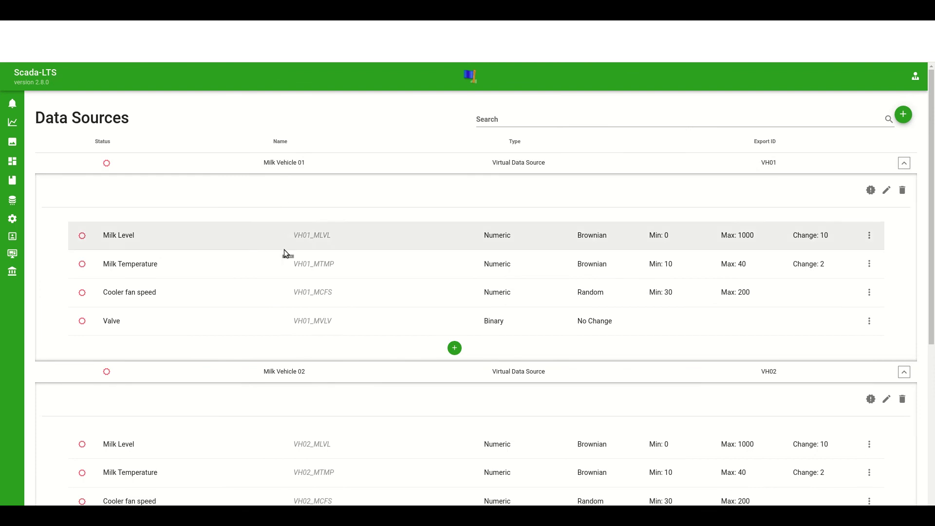
scroll(373, 376, down, 3)
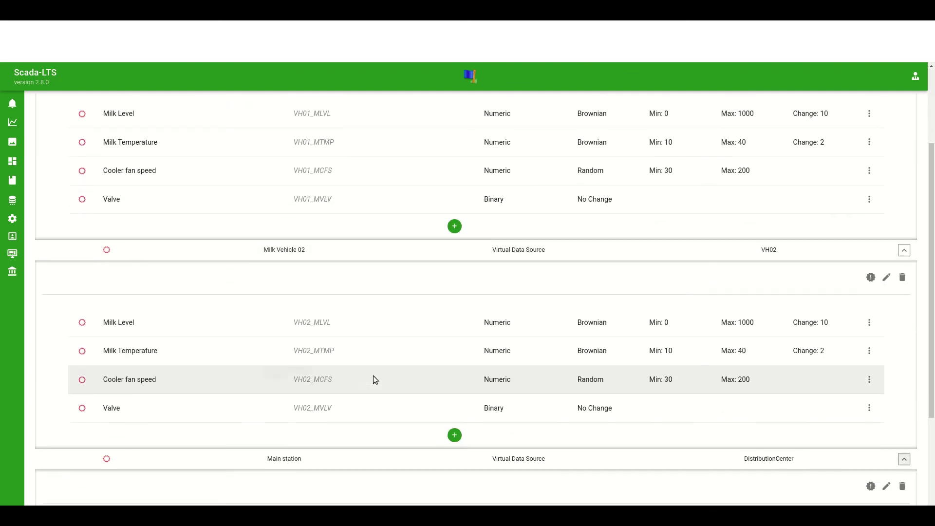
scroll(375, 381, down, 2)
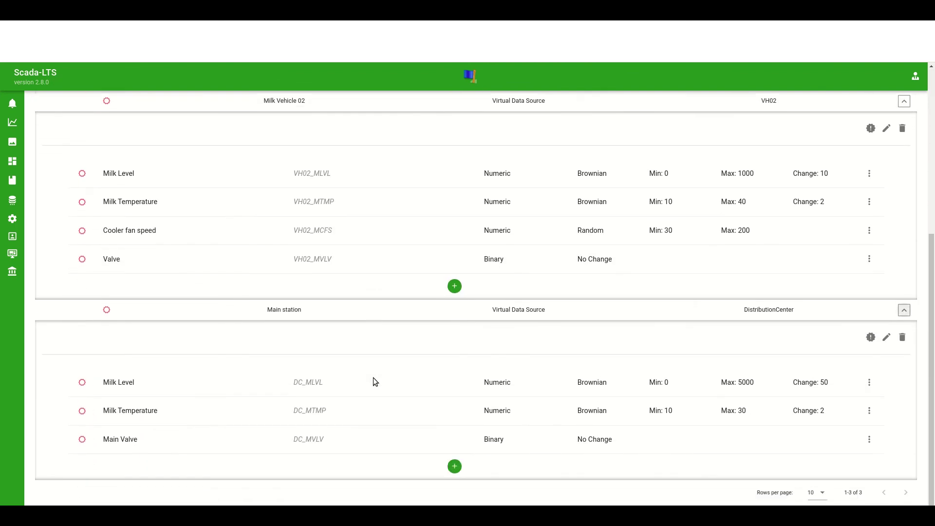
Enable all data points of Main station, Milk Vehicle 02 and Milk Vehicle 01, and switch on their data sources.
click(871, 337)
click(107, 309)
scroll(126, 292, up, 3)
click(870, 205)
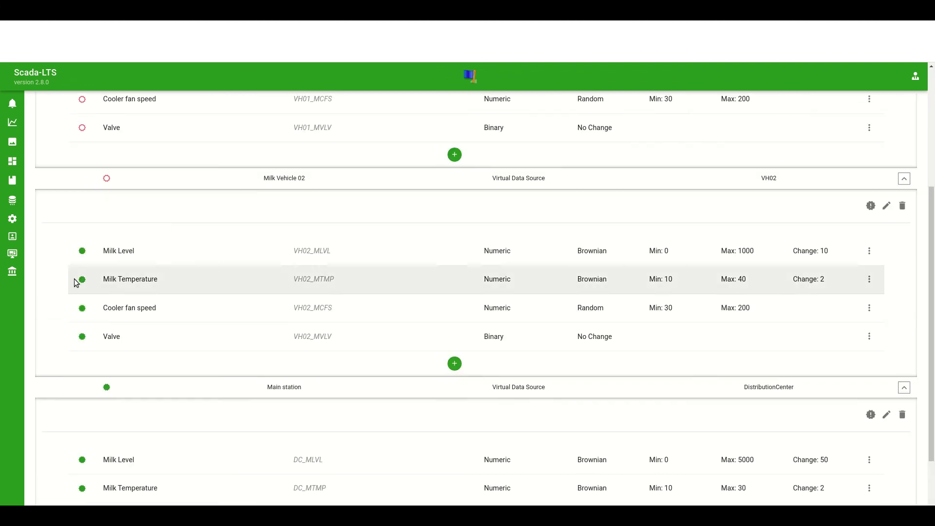
click(107, 178)
scroll(127, 195, up, 6)
click(871, 190)
Search the data sources for "Stat" and the data point list for "Milk L".
click(524, 122)
text(Stat)
mouse_move(36, 161)
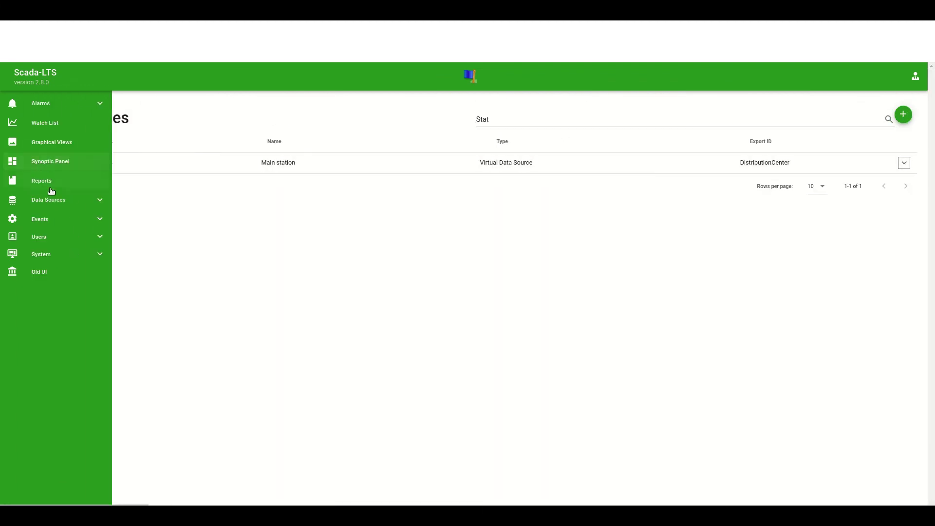
click(54, 209)
click(59, 239)
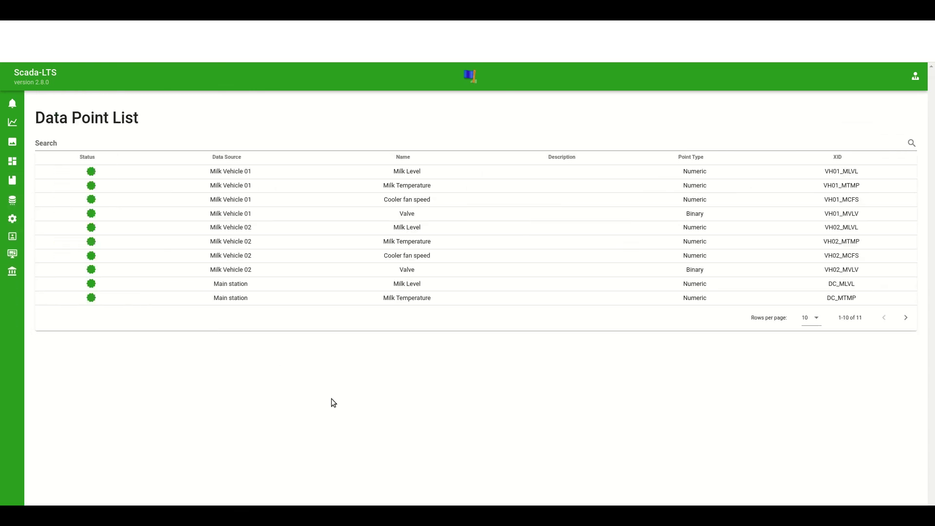
click(75, 139)
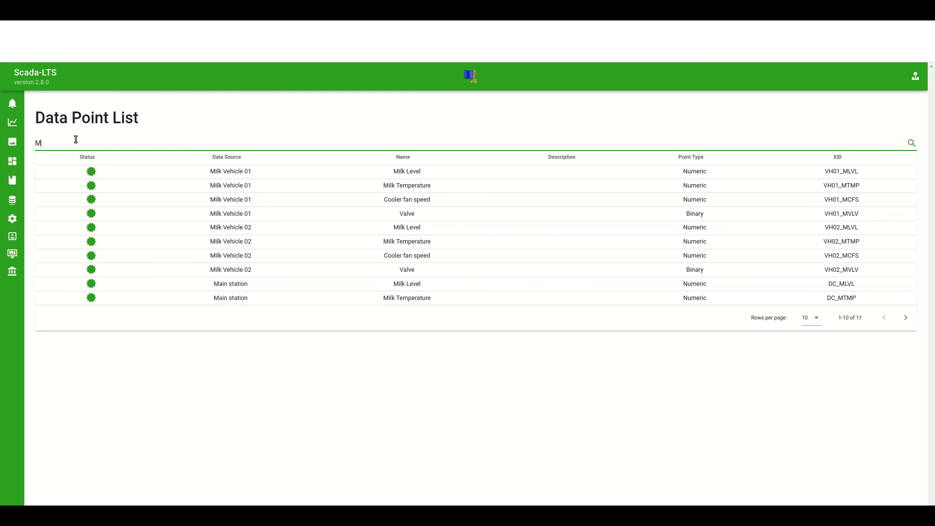
text(Milk L)
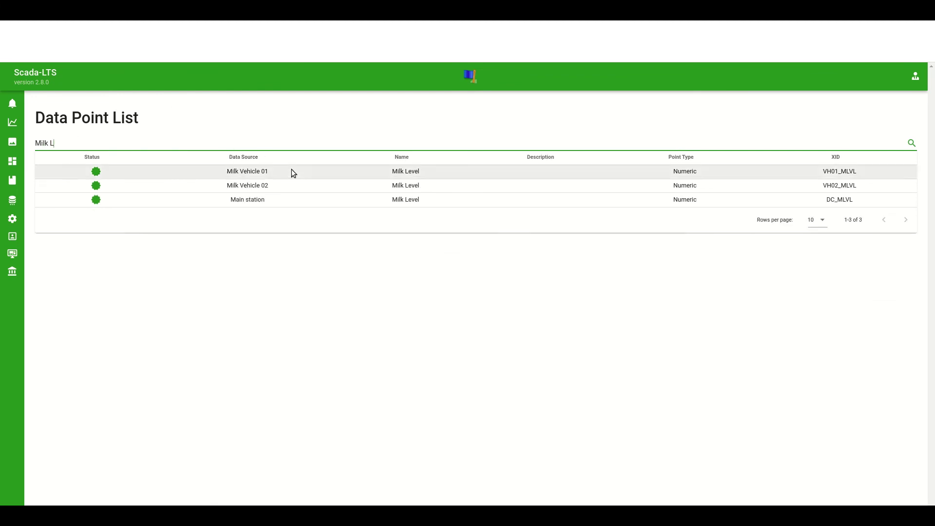
click(286, 186)
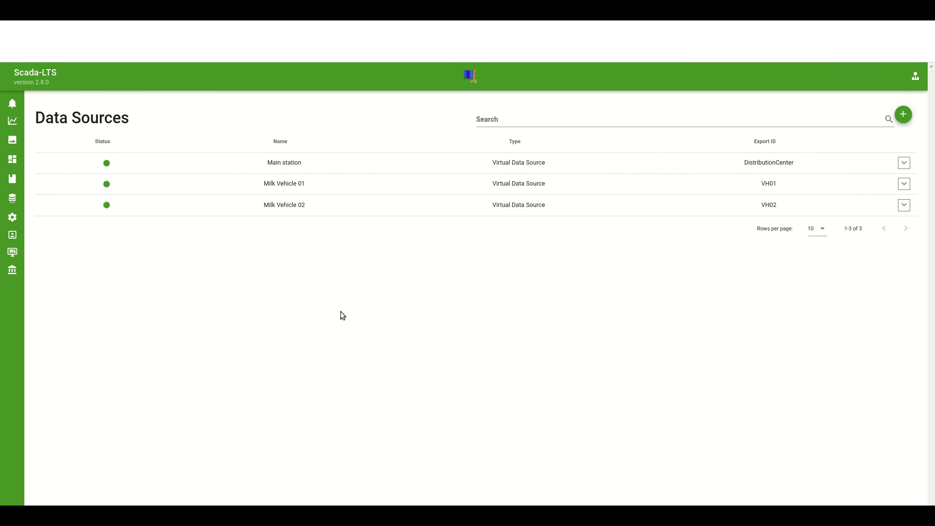
Create a synoptic panel named "Dairy Center" from the graphic file MilkCenter.svg.
mouse_move(2, 149)
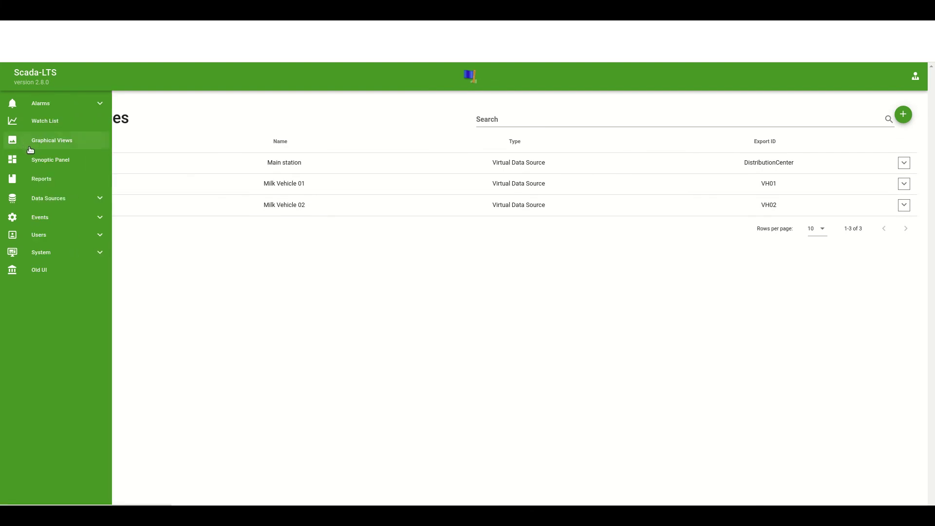
click(44, 162)
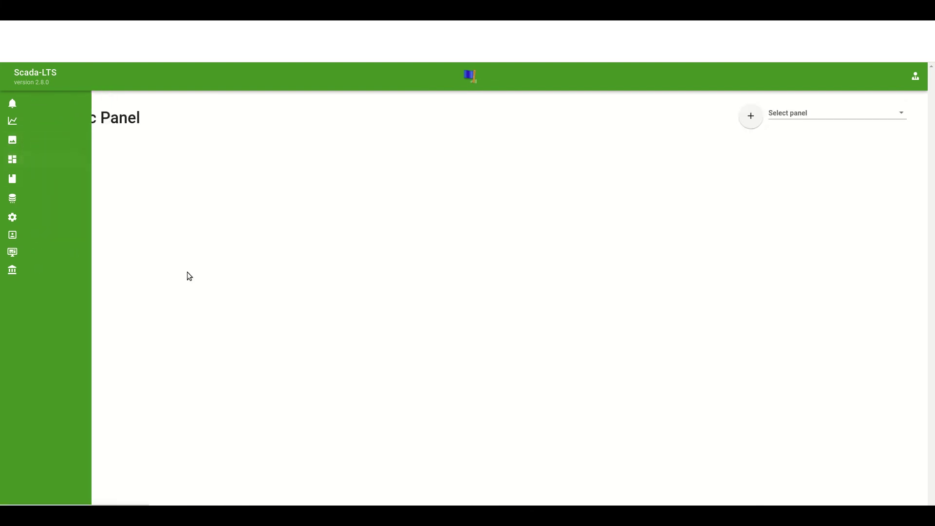
click(749, 126)
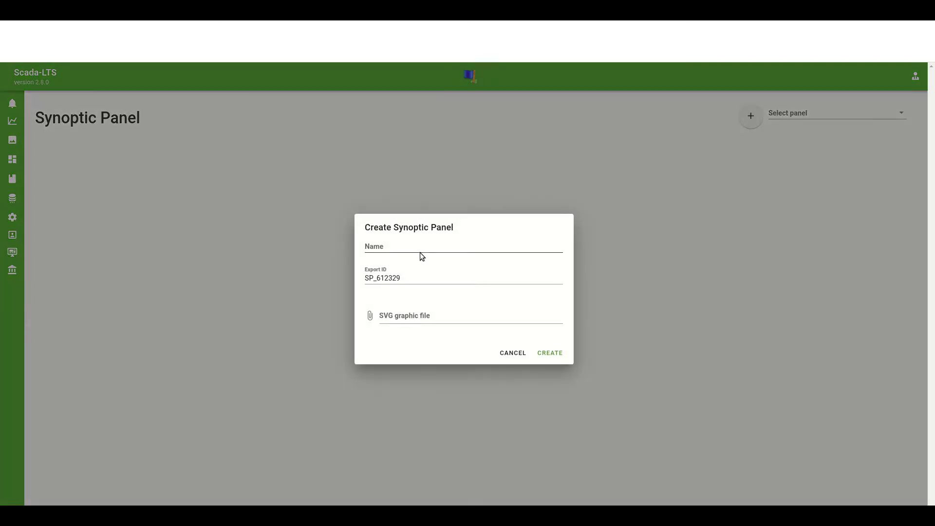
click(417, 250)
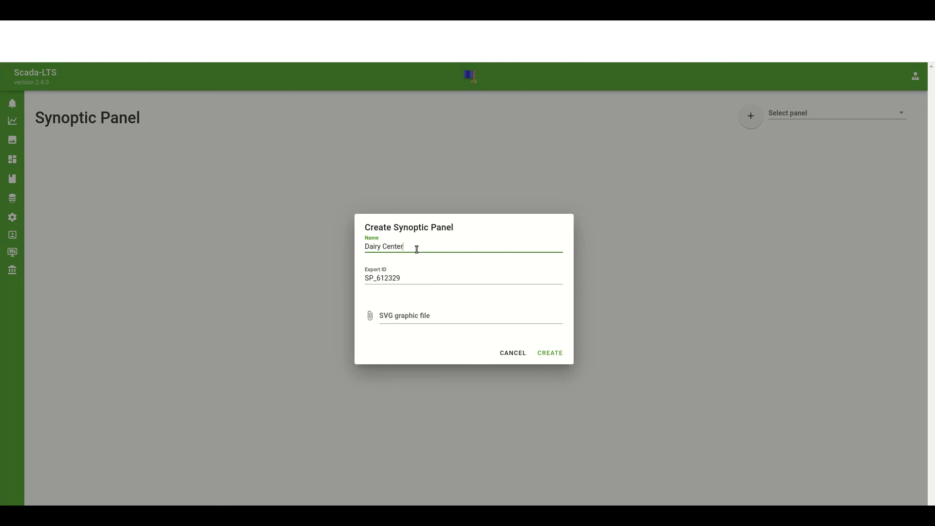
click(406, 316)
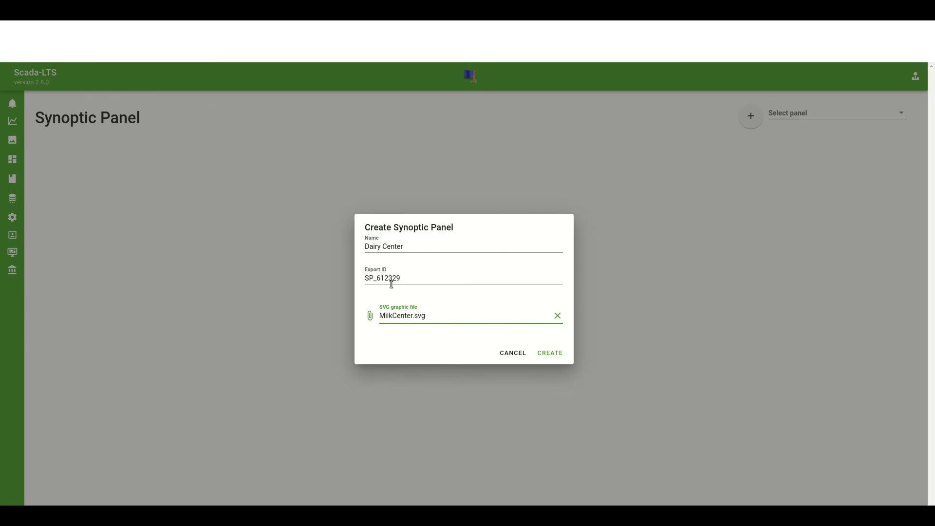
click(558, 359)
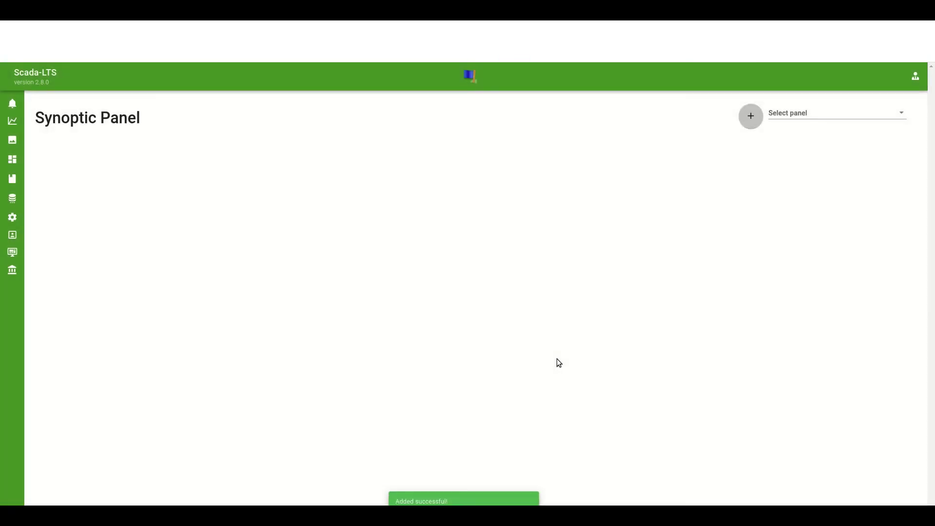
Open the Dairy Center panel for editing and link SLTS_waterlevel_1 to the Main station Milk Level point DC_MLVL.
click(786, 118)
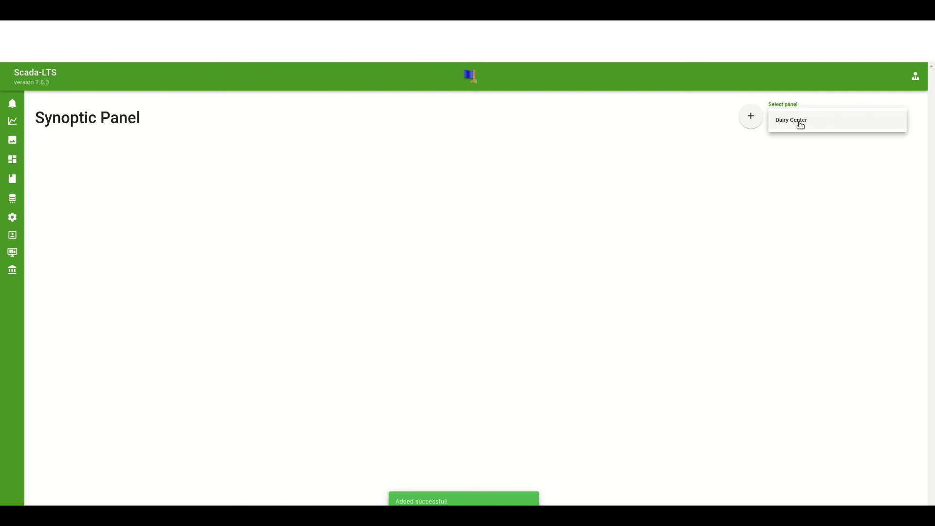
click(821, 123)
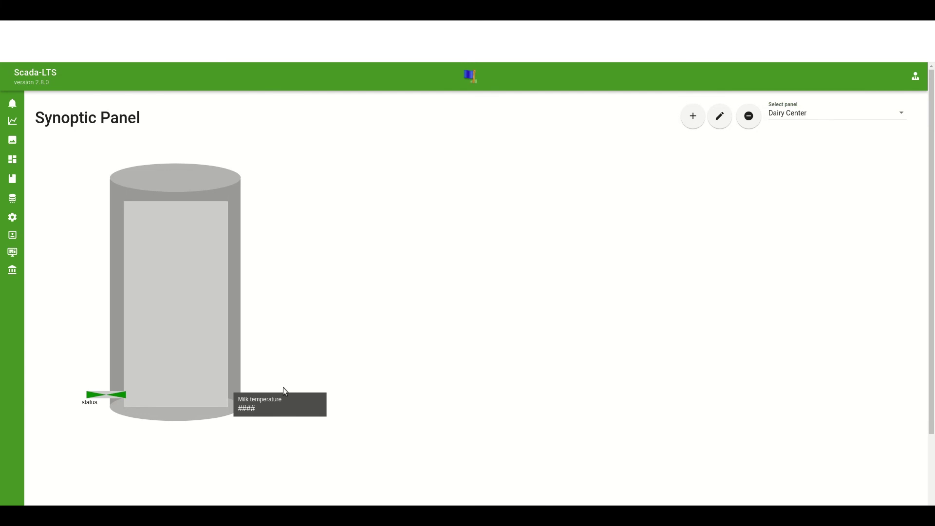
click(712, 122)
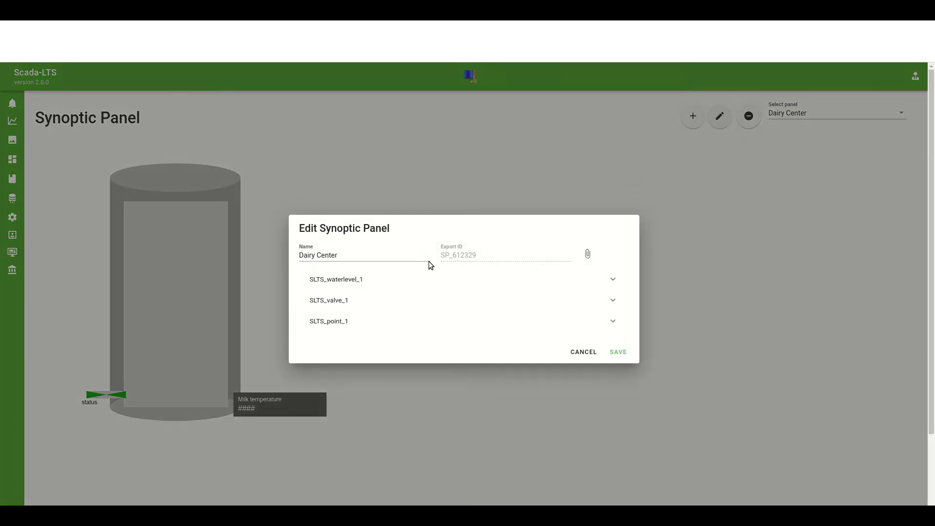
click(339, 284)
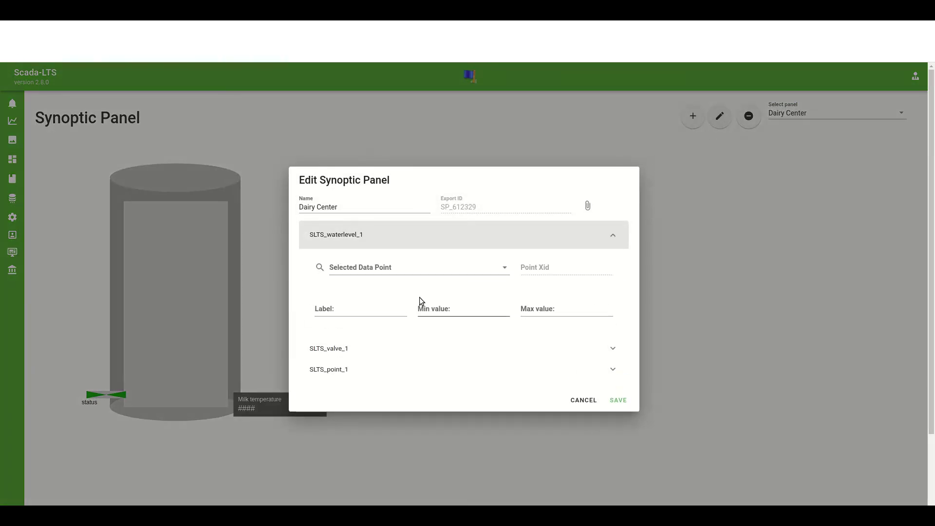
click(384, 269)
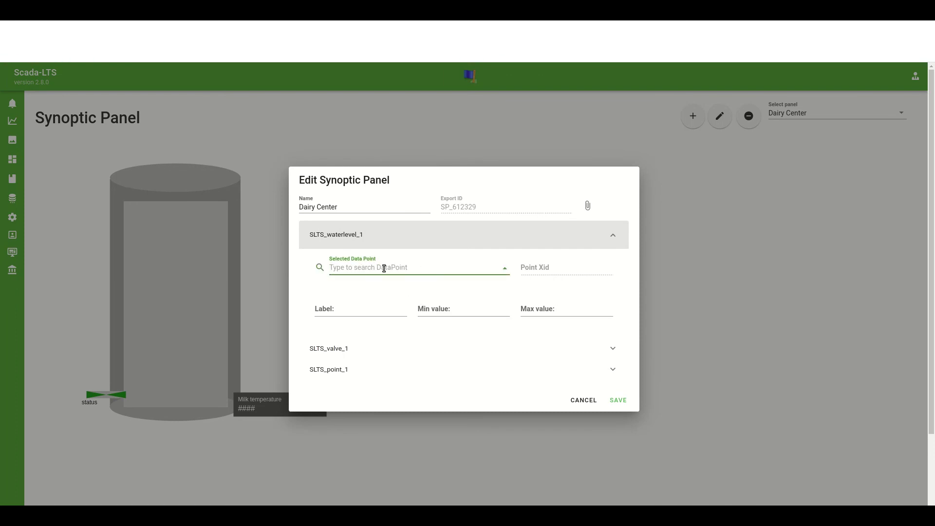
text(Mi)
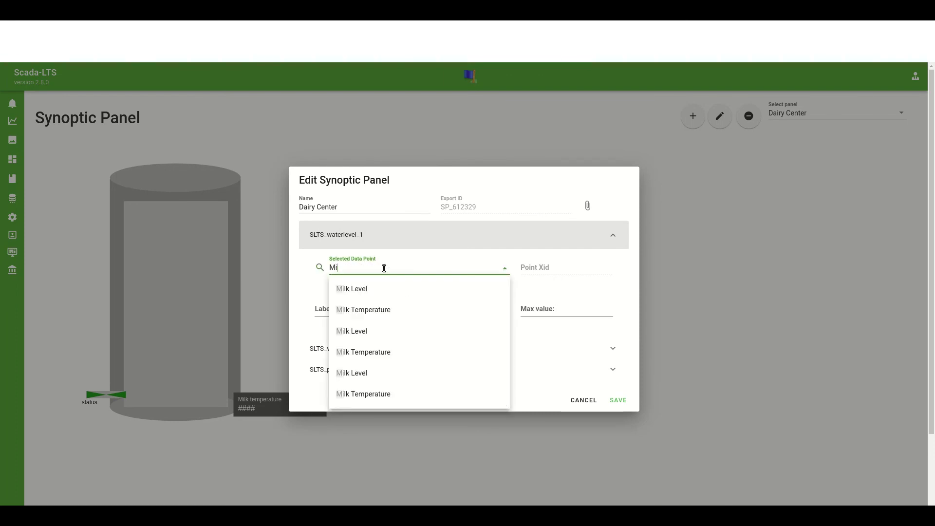
click(372, 373)
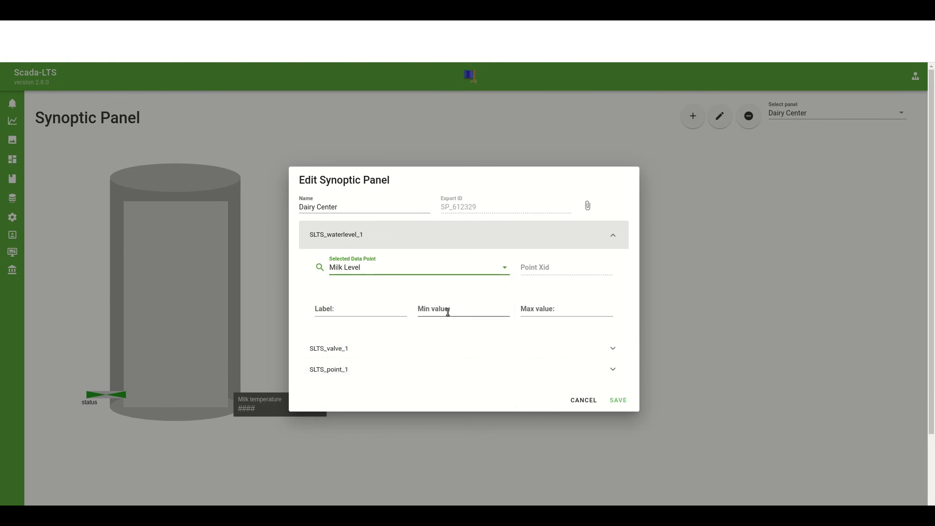
Set SLTS_waterlevel_1 to minimum 0 and maximum 5000, with the label "All Milk Silos".
click(468, 310)
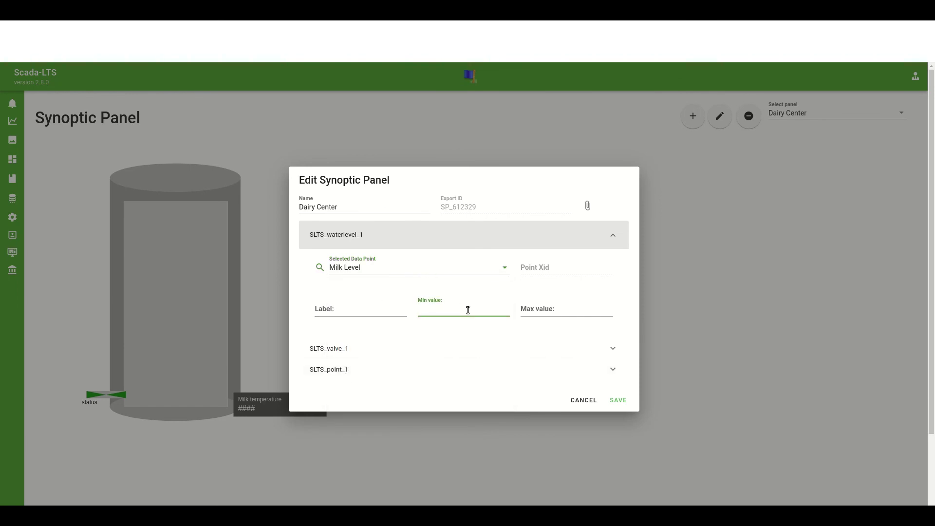
text(0)
key(Tab)
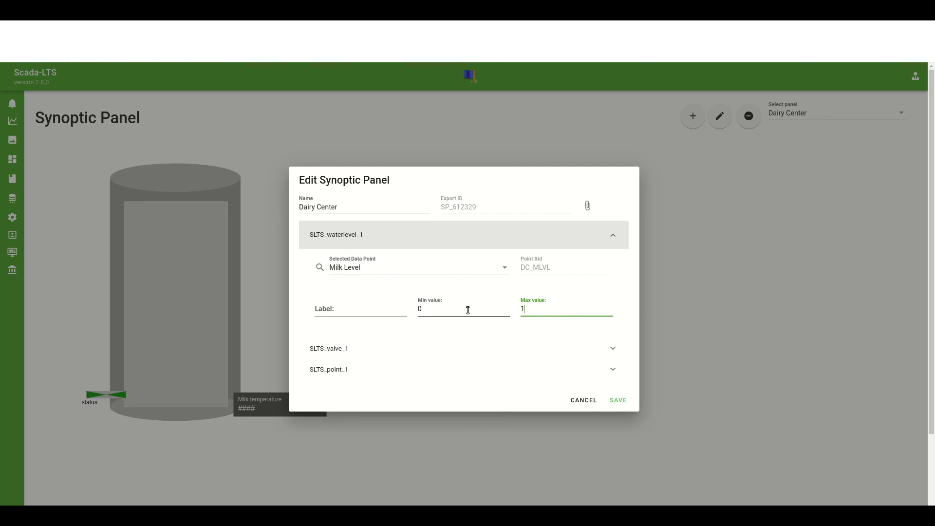
text(5000)
click(388, 303)
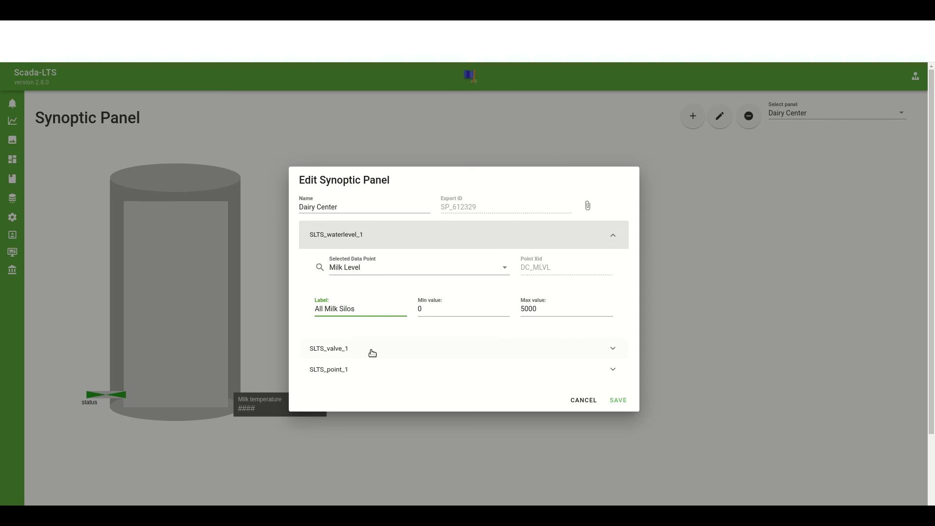
Link SLTS_valve_1 to the Main Valve point DC_MVLV and label it "Valve".
click(372, 349)
click(354, 337)
text(Val)
click(360, 401)
click(351, 383)
text(Valve)
Link SLTS_point_1 to the Milk Temperature point DC_MTMP, label it "Main Temperature", and save the Dairy Center panel.
click(363, 418)
click(368, 422)
text(Tem)
click(377, 493)
click(487, 461)
text(Main Temperature)
scroll(484, 457, down, 1)
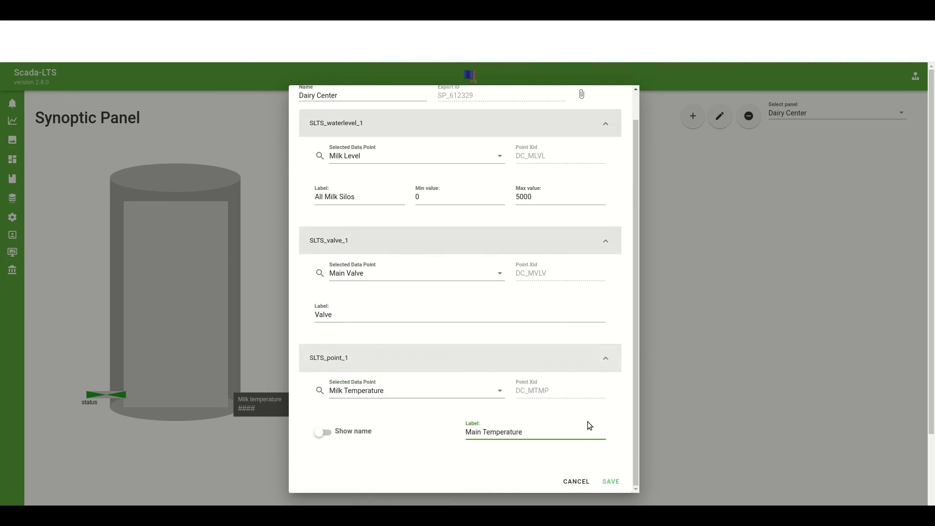
click(611, 482)
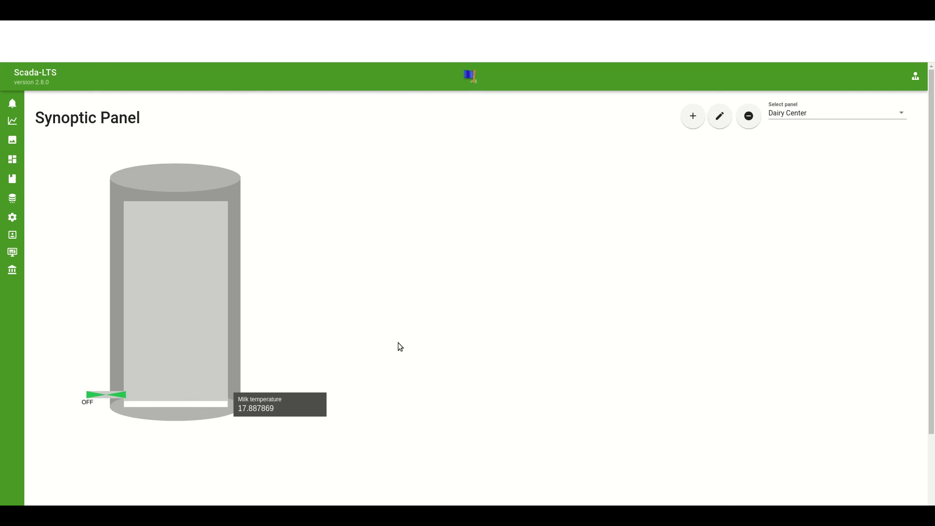
Create a synoptic panel named "Vehicle 01" from the milk truck's SVG graphic file.
click(701, 119)
click(392, 249)
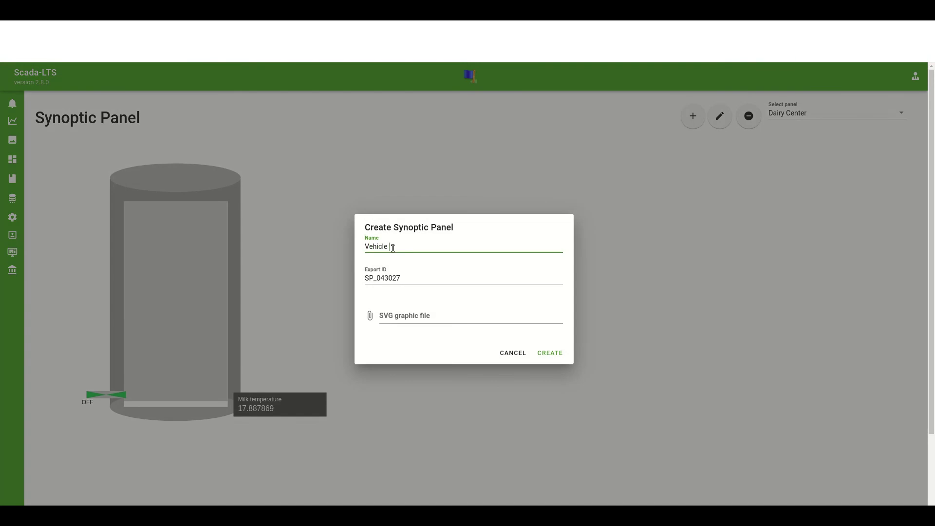
click(405, 317)
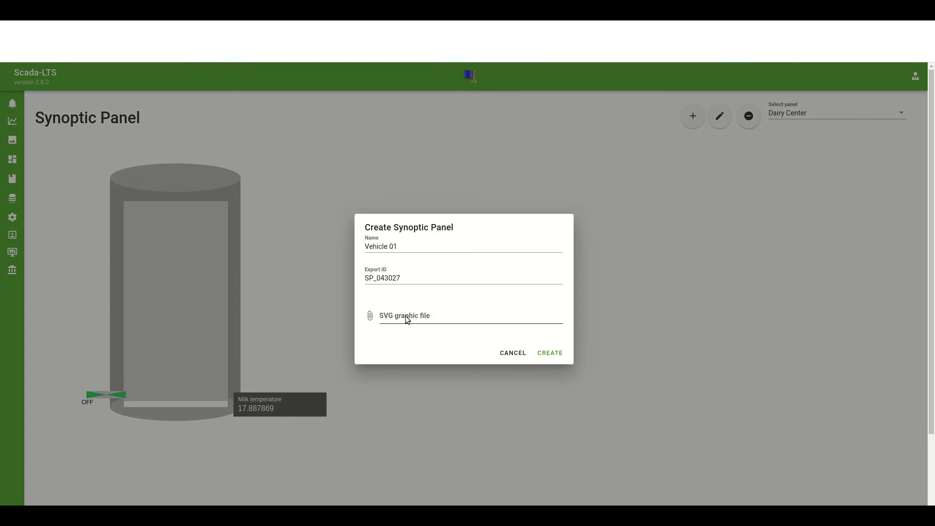
click(548, 353)
Open the Vehicle 01 panel for editing and link SLTS_waterlevel_1 to the Milk Level point VH01_MLVL.
click(787, 117)
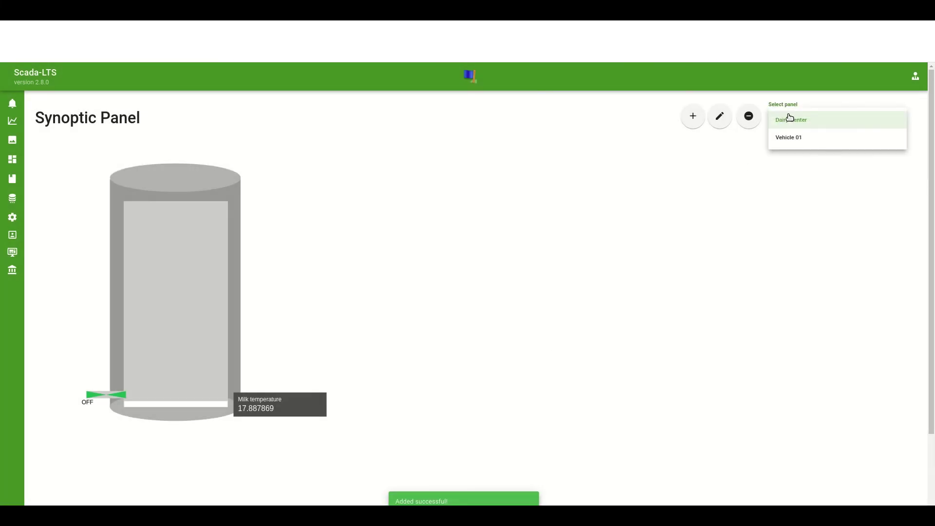
click(790, 138)
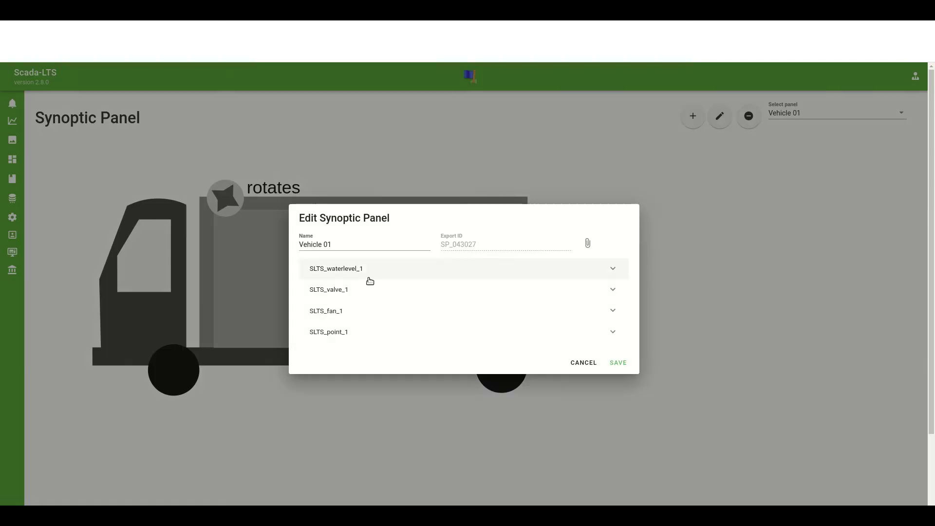
click(368, 274)
click(363, 258)
click(362, 302)
Set SLTS_waterlevel_1 to minimum 0 and maximum 1000, with the label "Vehicle Milk Level".
click(454, 297)
text(0)
key(Tab)
text(1000)
click(351, 299)
text(Vehicle Milk Level)
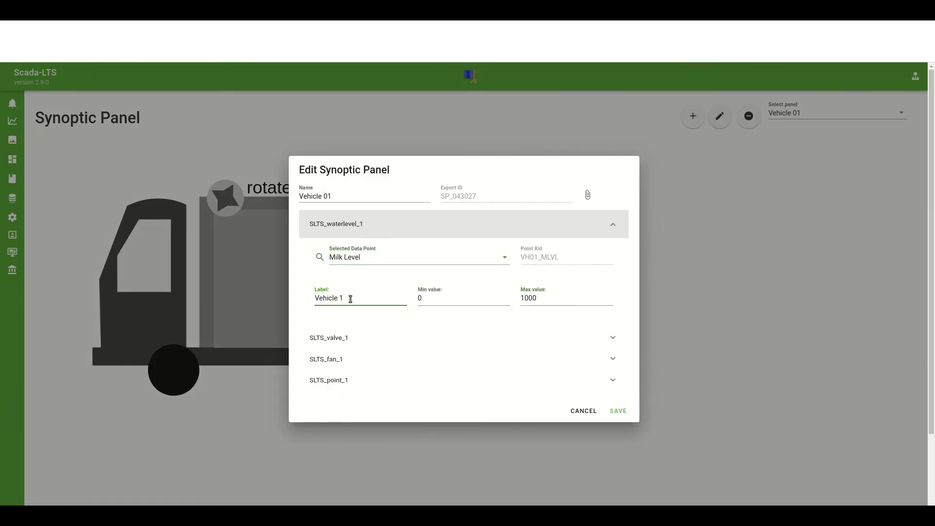
Link SLTS_valve_1 to point VH01_MVLV labelled "Vehicle Valve", and SLTS_fan_1 to Cooler fan speed labelled "Cooler Fan".
click(329, 337)
click(362, 327)
click(361, 393)
click(489, 368)
text(Vehicle Valve)
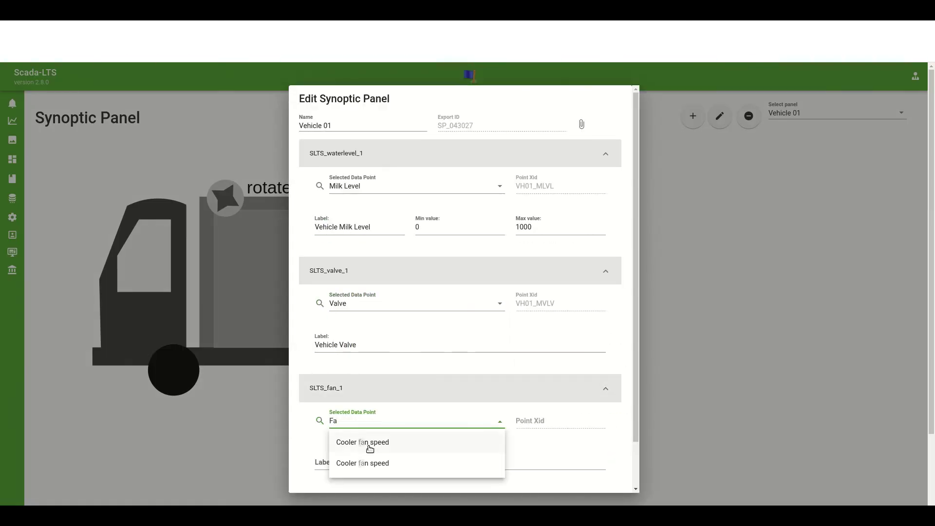
click(396, 465)
text(Cooler Fan)
Link SLTS_point_1 to the vehicle's temperature point, label it "Milk Temperature", and save the Vehicle 01 panel.
scroll(397, 465, down, 4)
click(376, 390)
text(Te)
click(367, 412)
click(479, 431)
text(Milk Temperature)
mouse_move(635, 414)
mouse_down()
mouse_move(648, 311)
mouse_move(637, 417)
mouse_up()
click(611, 482)
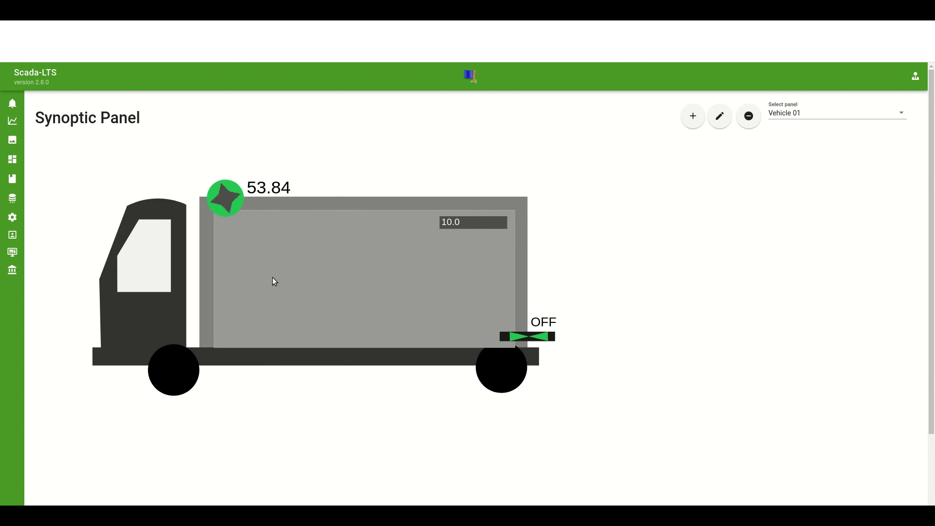
Start a new watch list named "Vehicle 1" and replace its export ID with one starting with "VH".
mouse_move(19, 211)
click(43, 123)
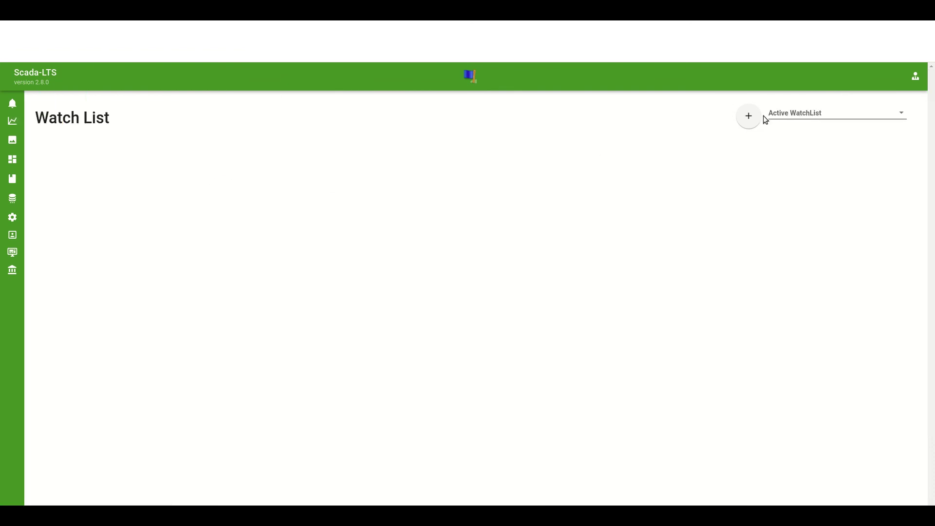
click(749, 116)
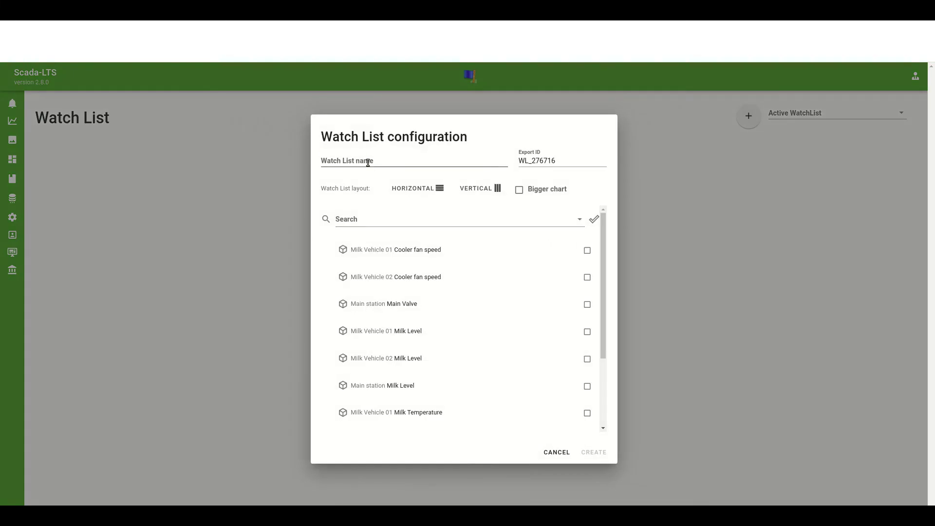
click(368, 162)
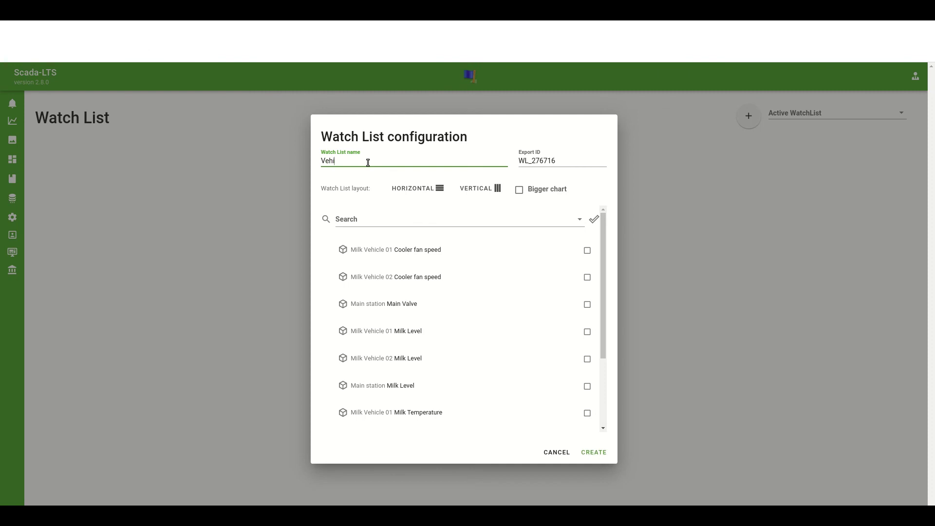
text(Vehicle 1)
click(538, 163)
double_click(538, 163)
text(VH01_WL)
Add Milk Vehicle 01's Milk Level, Milk Temperature, Valve and Cooler fan speed points to the watch list and create it.
click(386, 219)
drag(604, 228, 605, 254)
click(590, 292)
click(426, 376)
scroll(535, 390, down, 2)
scroll(432, 334, up, 3)
click(588, 251)
click(592, 452)
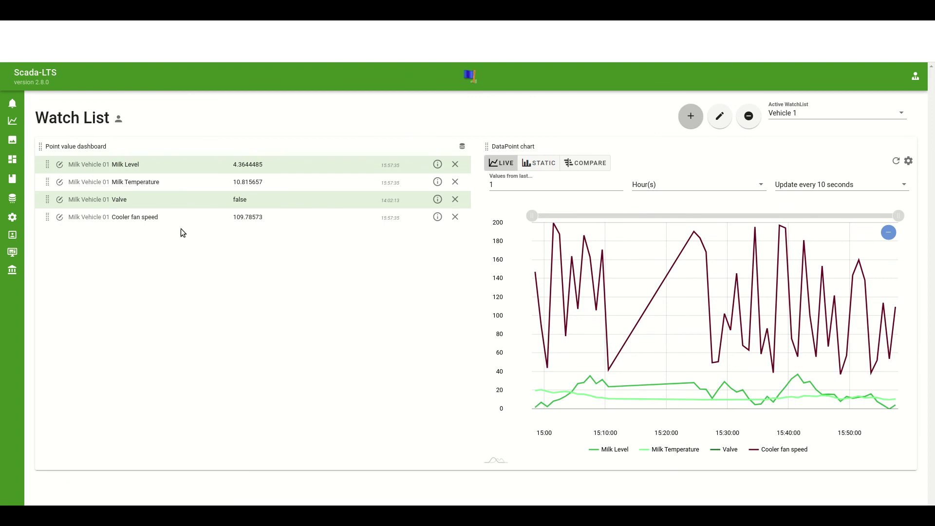
Set the Milk Vehicle 01 Milk Level value to 500 from the watch list.
click(58, 164)
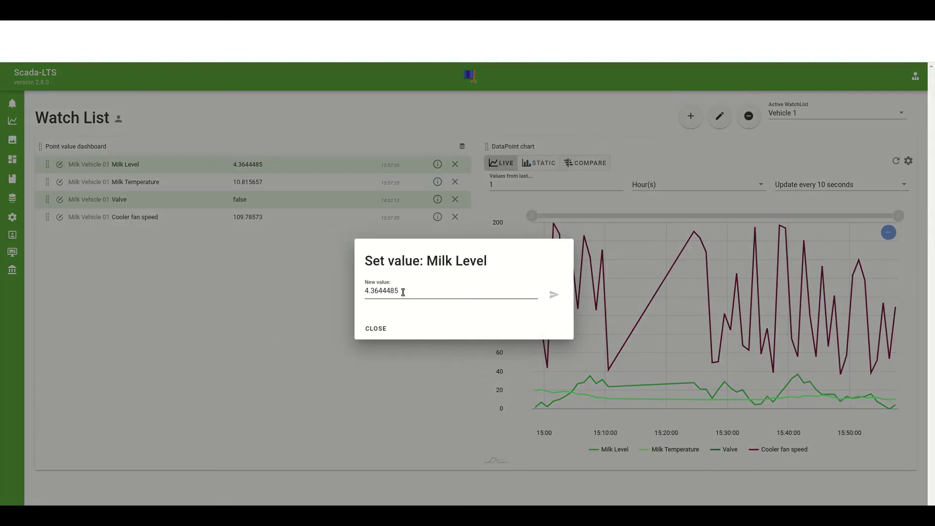
drag(404, 291, 362, 290)
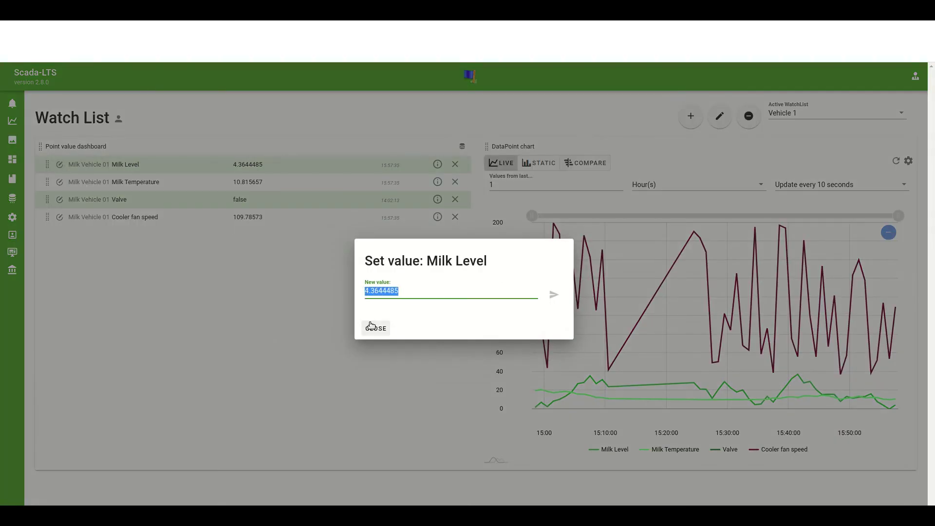
text(500)
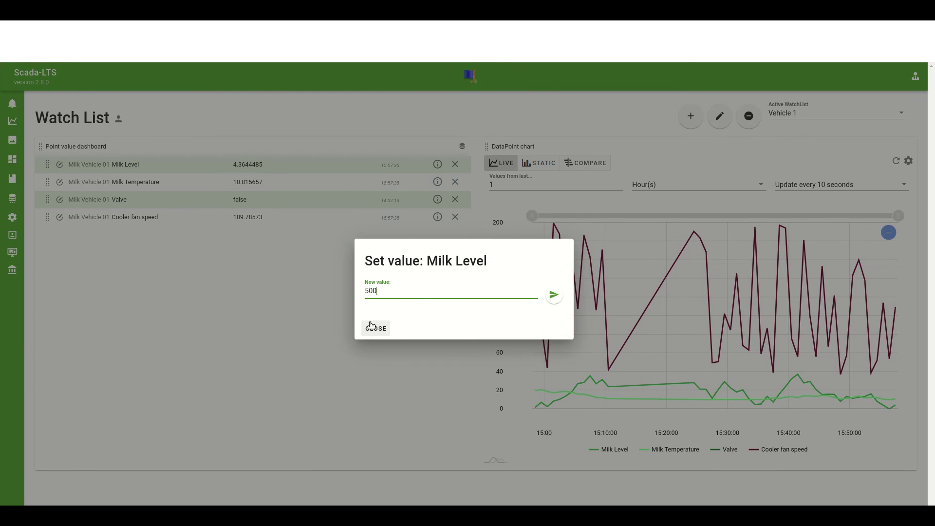
click(552, 296)
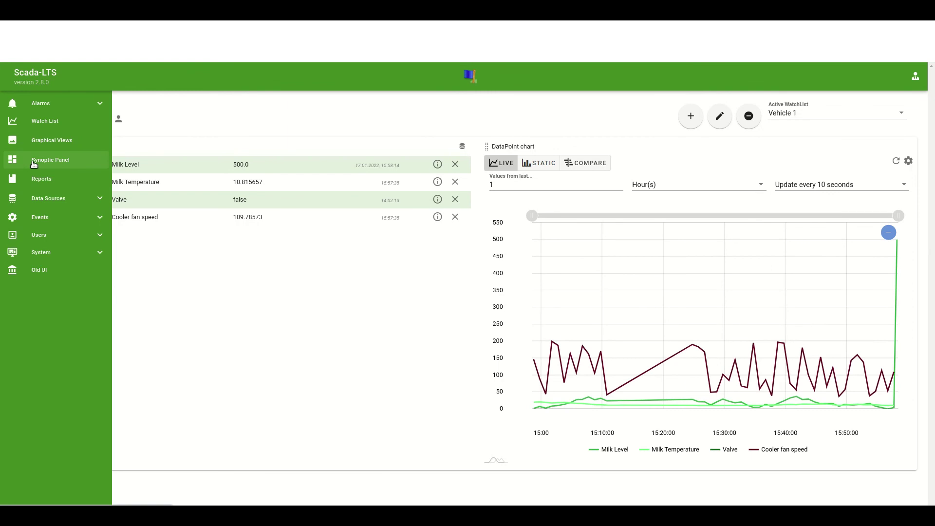
Open the Vehicle 01 synoptic panel to check the truck's milk level display.
click(34, 165)
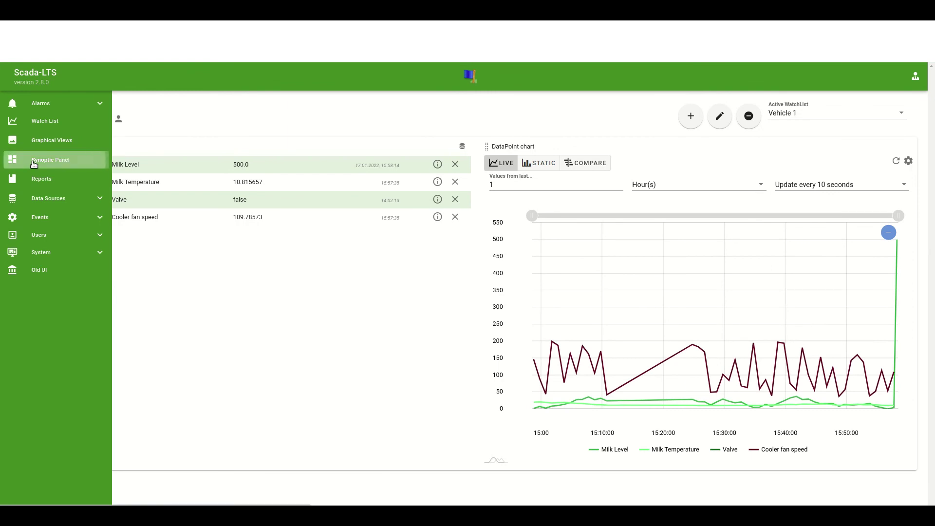
click(801, 108)
click(796, 139)
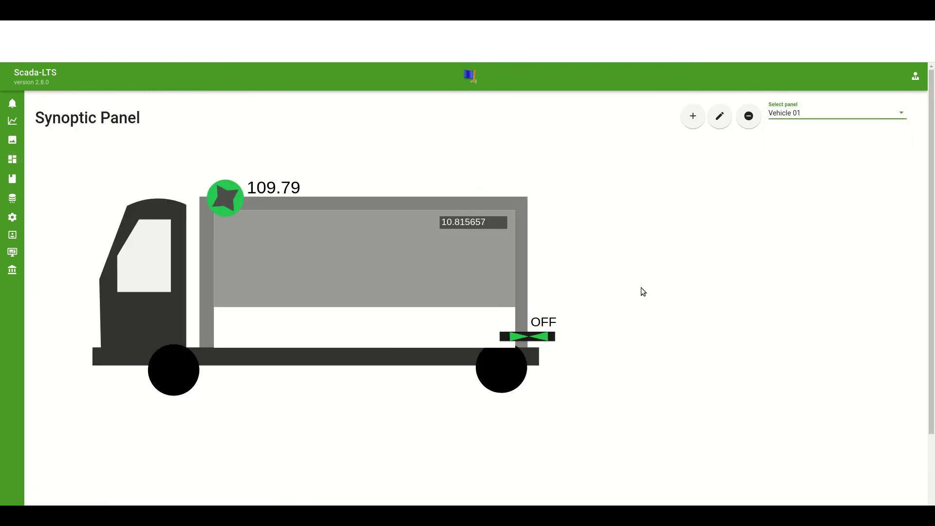
Disable the Valve and Cooler fan speed points of the Milk Vehicle 01 data source.
click(34, 197)
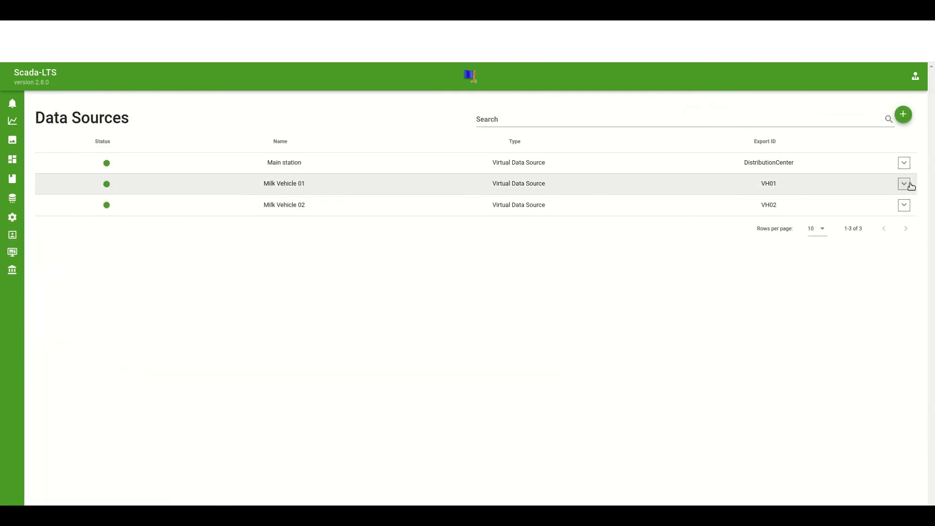
click(903, 184)
click(82, 341)
click(82, 314)
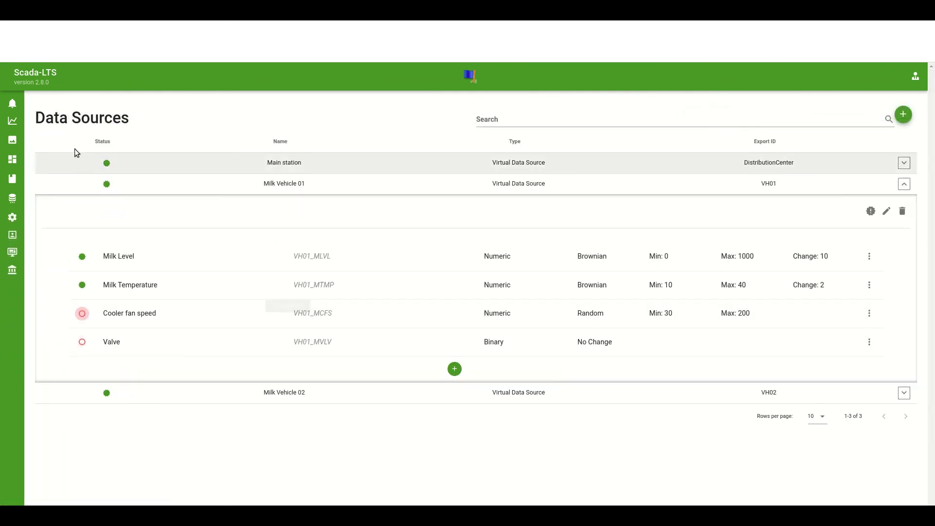
Return to the Vehicle 01 synoptic panel and examine how the disabled fan and valve points are shown.
click(48, 198)
click(65, 162)
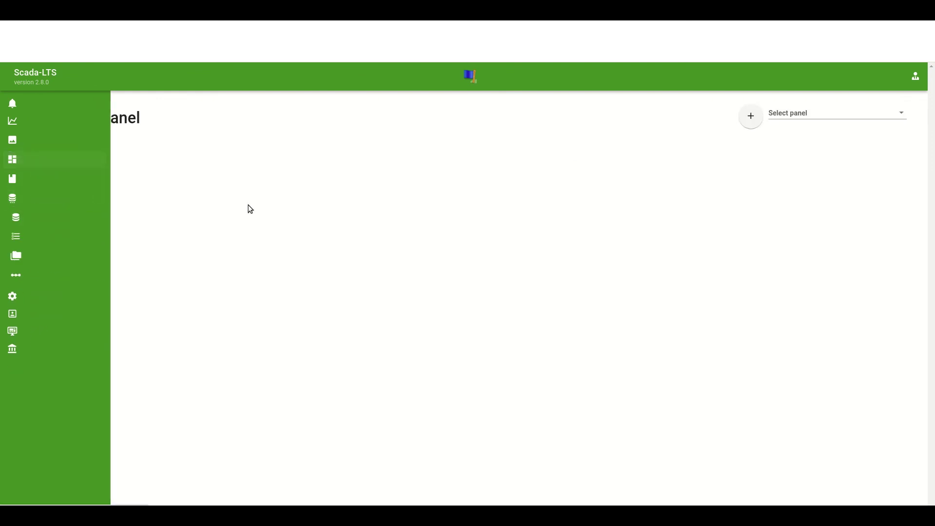
click(786, 120)
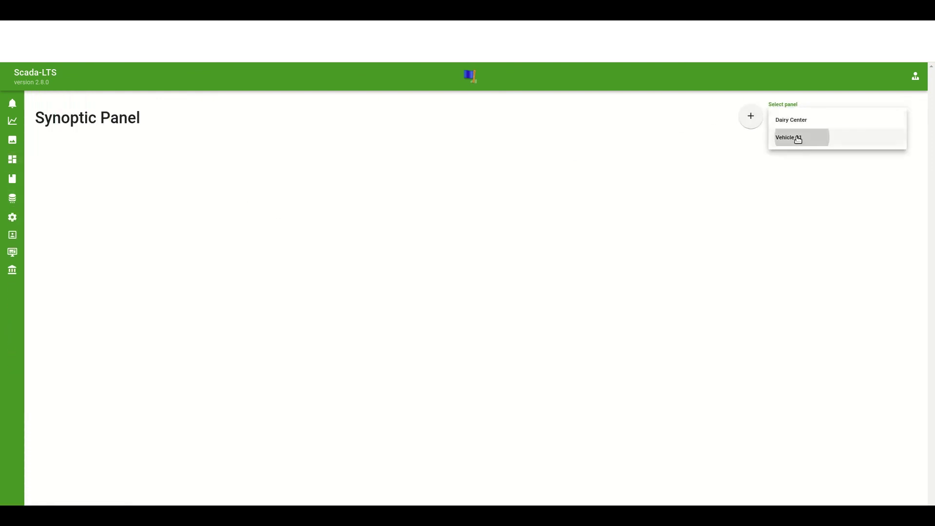
click(797, 138)
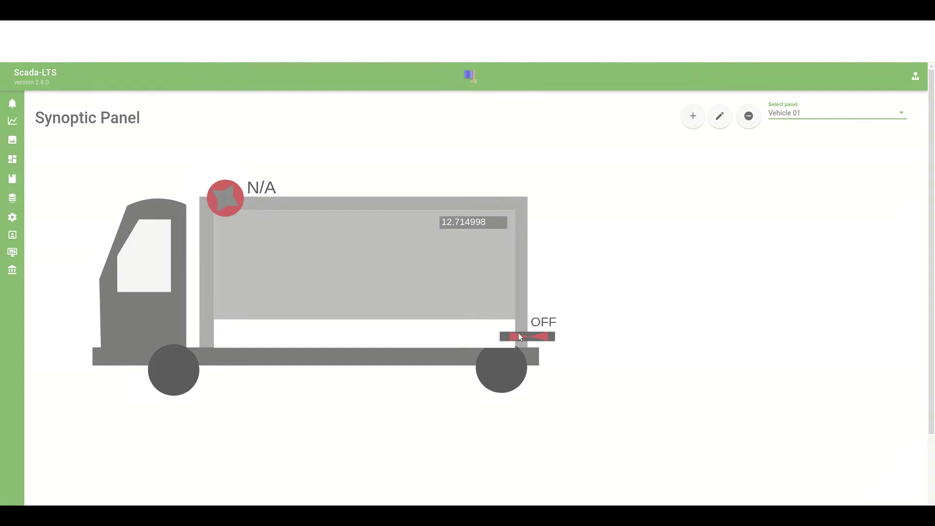